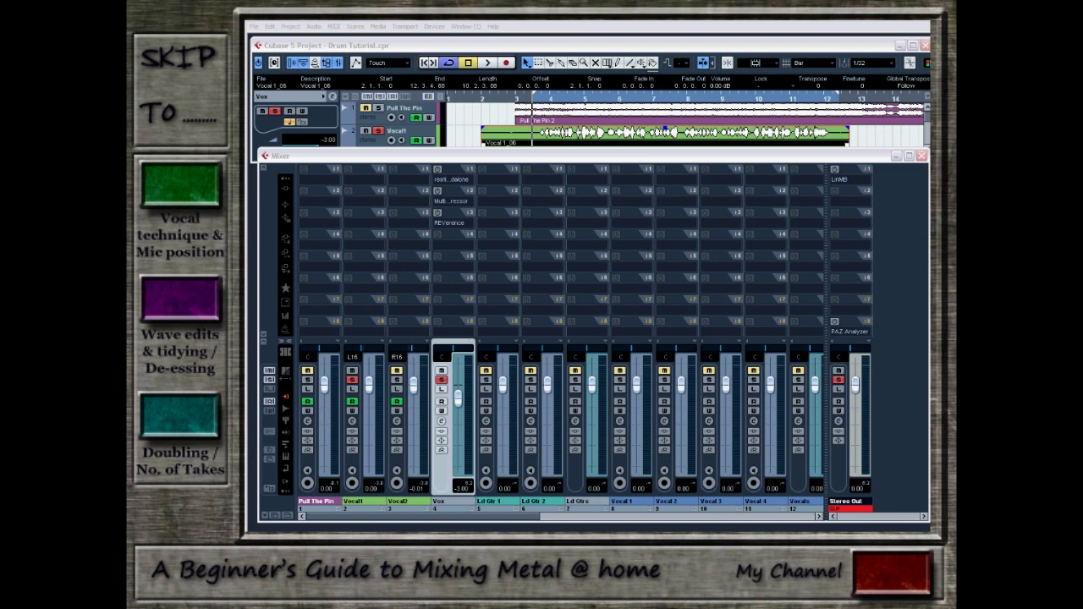
# Step: Make the project window holding the Vocal 1_06 clip active in front of the Mixer
pyautogui.click(563, 141)
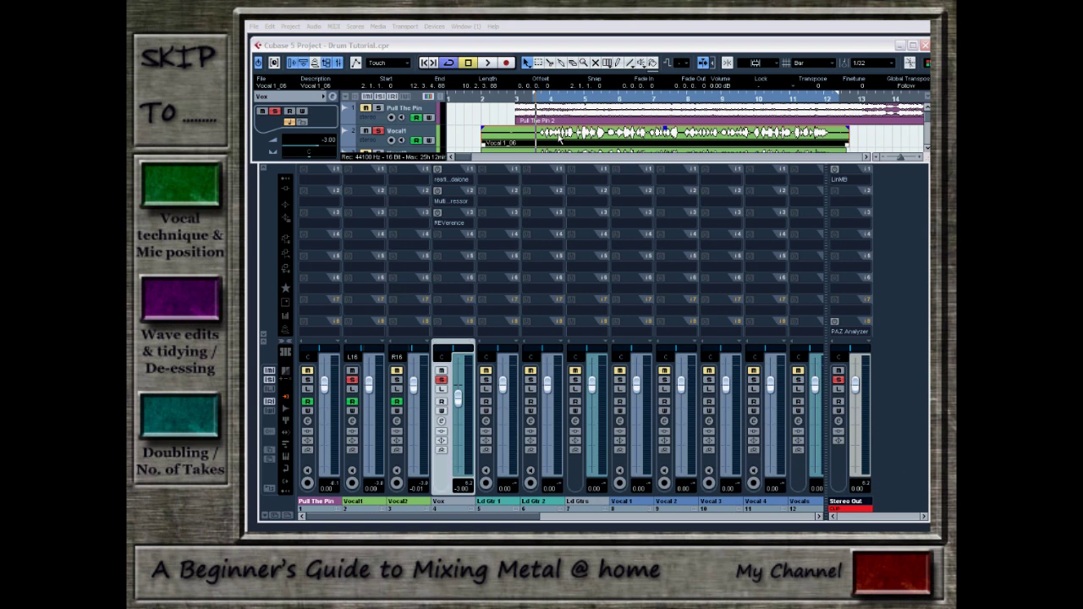
pyautogui.click(559, 138)
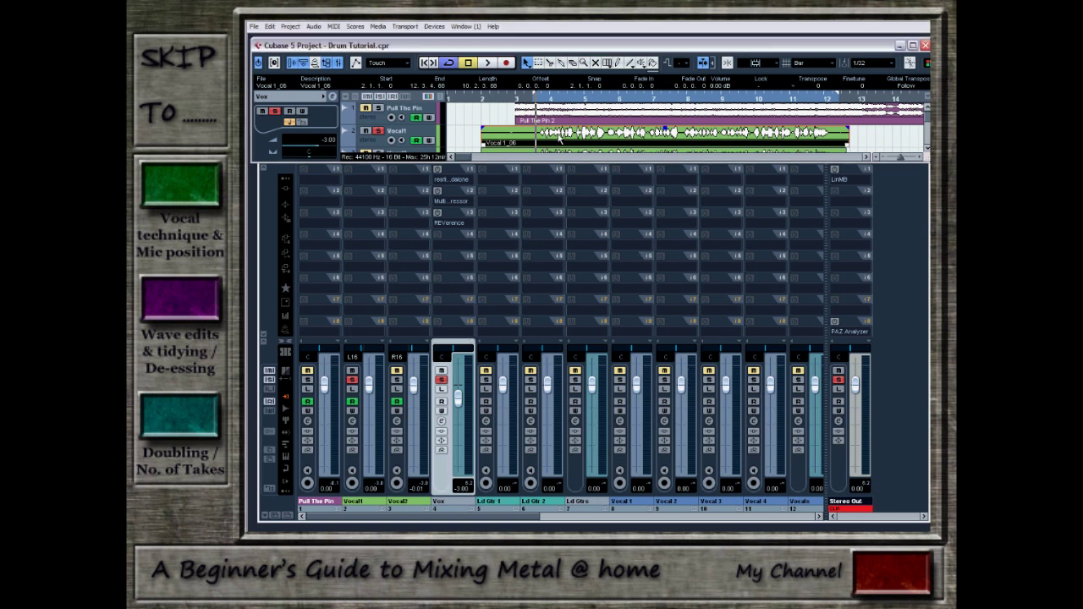
# Step: Open Vocal 1_06 in the Sample Editor and play it to hear the lead-in
pyautogui.doubleClick(559, 138)
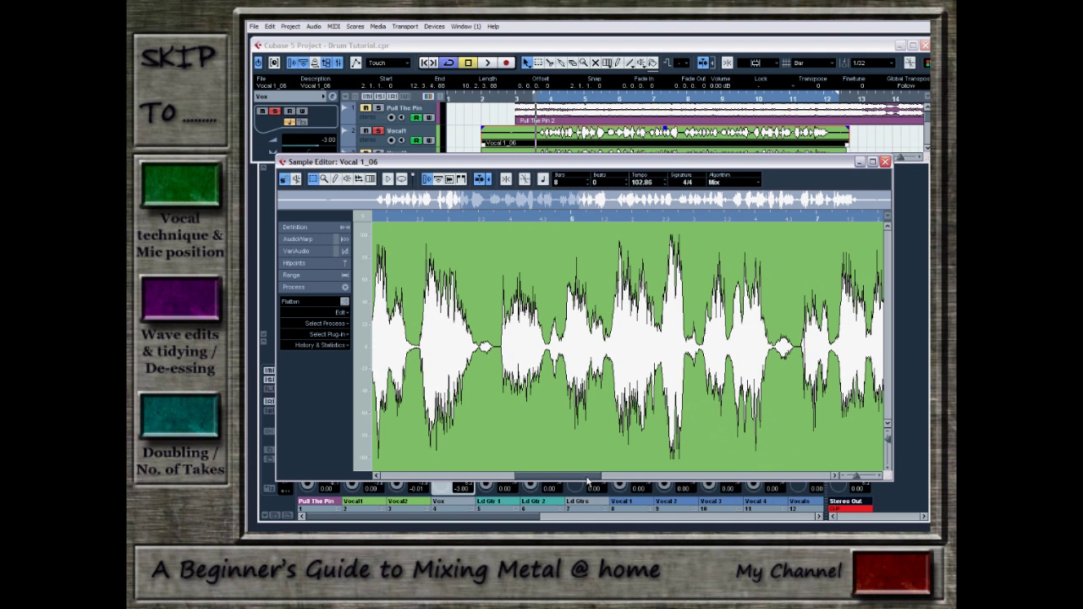
pyautogui.moveTo(587, 481); pyautogui.dragTo(495, 480)
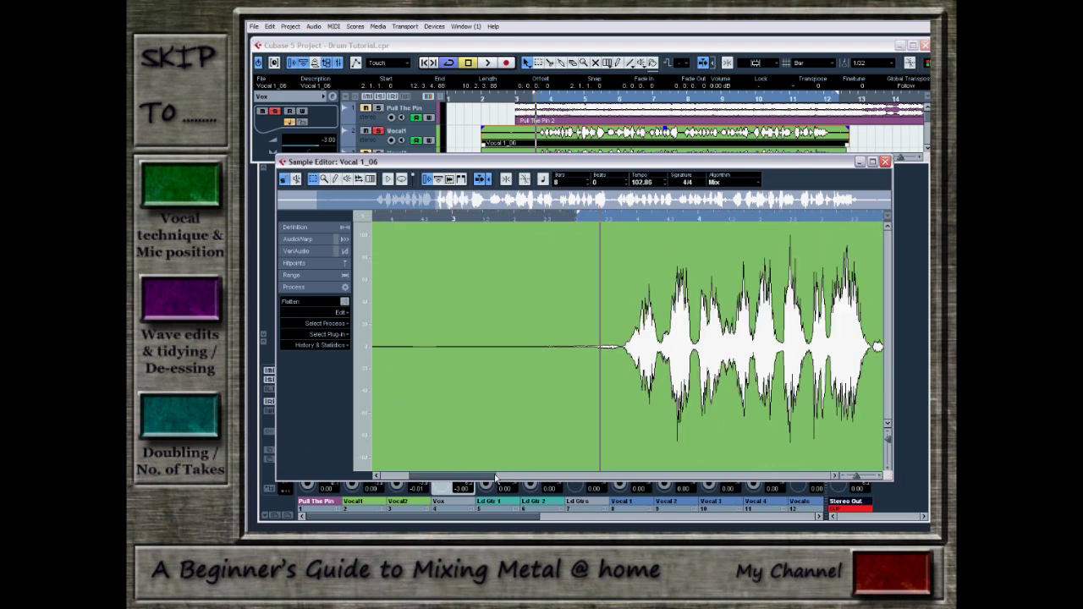
pyautogui.press('space')
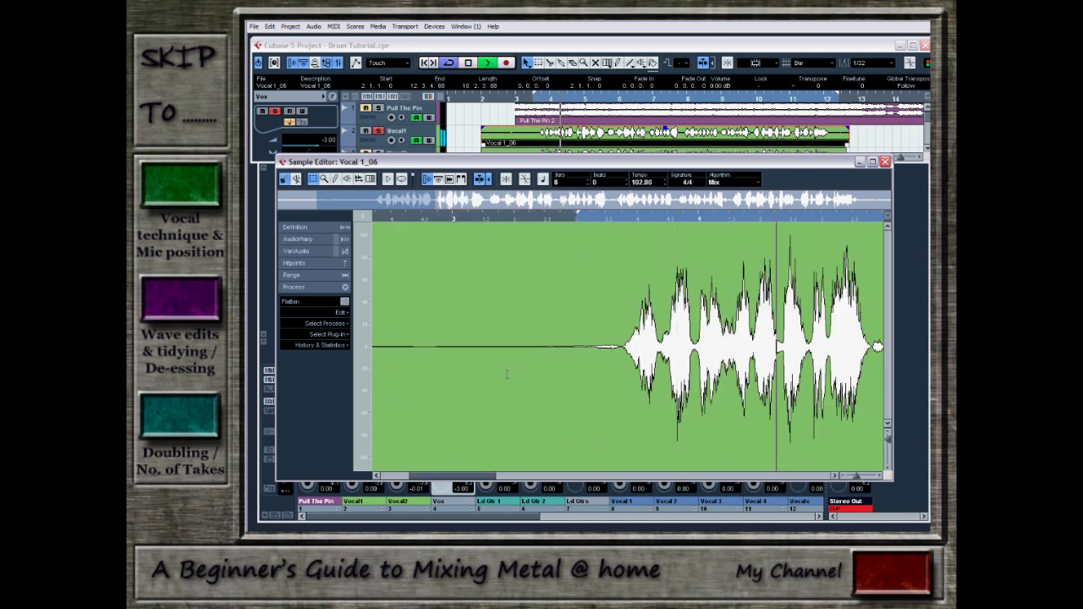
pyautogui.click(489, 204)
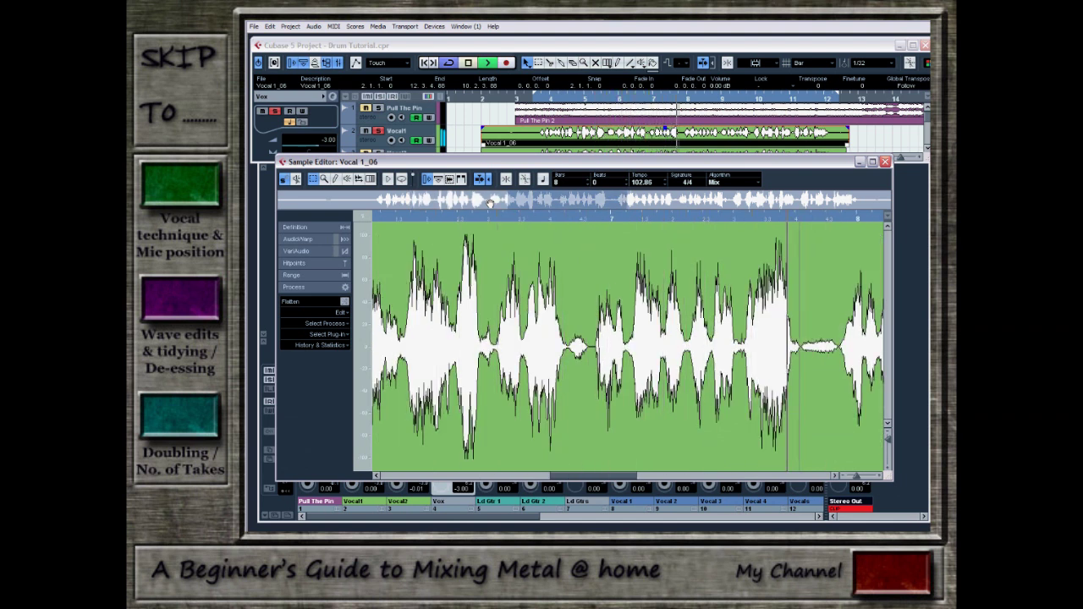
pyautogui.press('space')
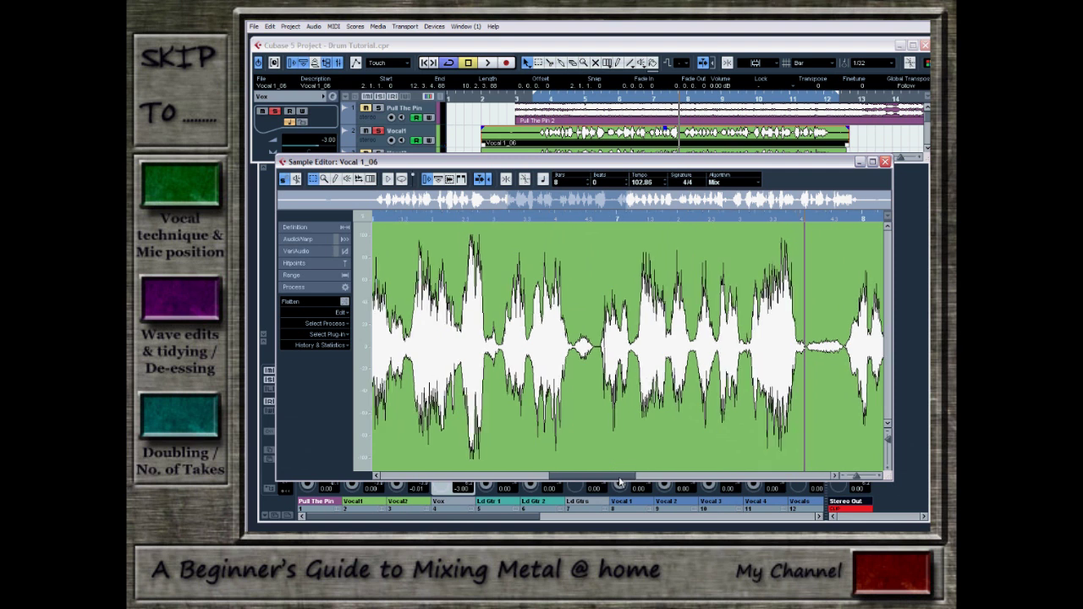
# Step: Select the low noise before the first vocal phrase
pyautogui.moveTo(621, 483); pyautogui.dragTo(488, 471)
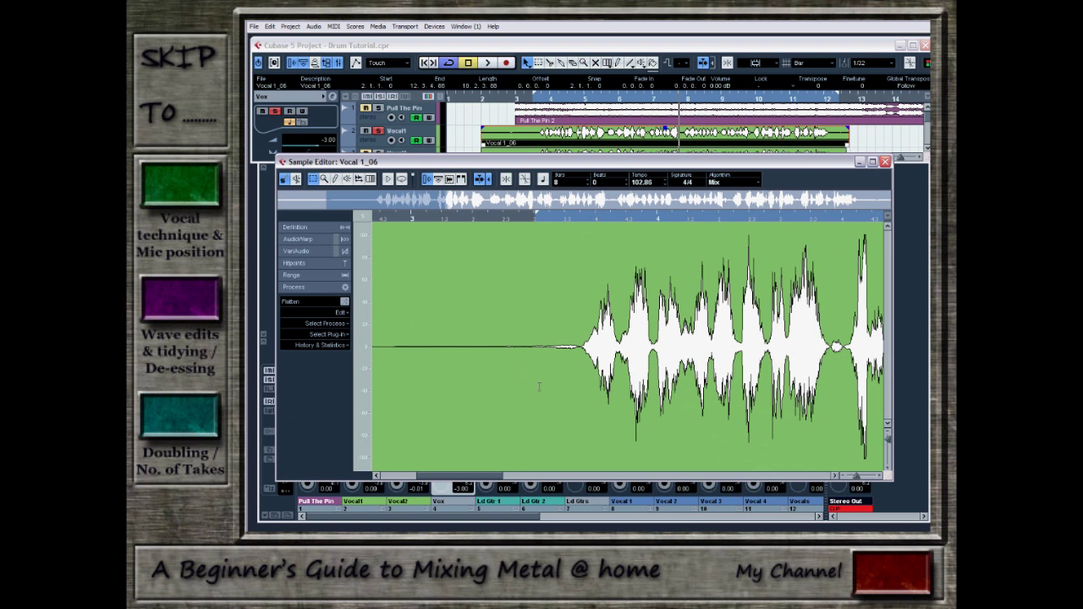
pyautogui.moveTo(495, 476); pyautogui.dragTo(477, 478)
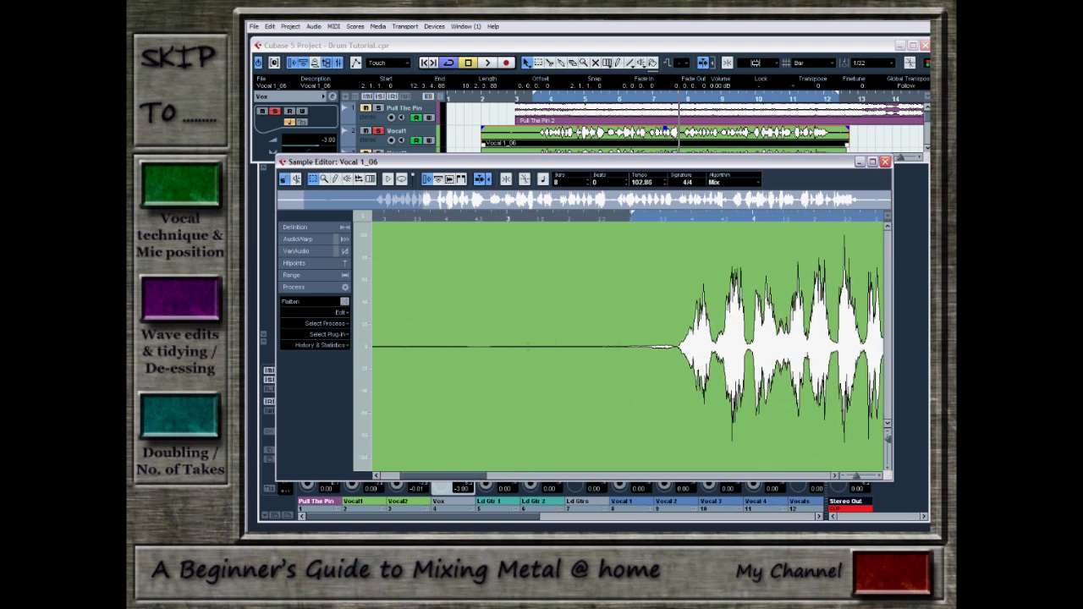
pyautogui.moveTo(677, 347); pyautogui.dragTo(384, 347)
# Step: Silence the selected lead-in noise and set the playback position near the clip start
pyautogui.press('Delete')
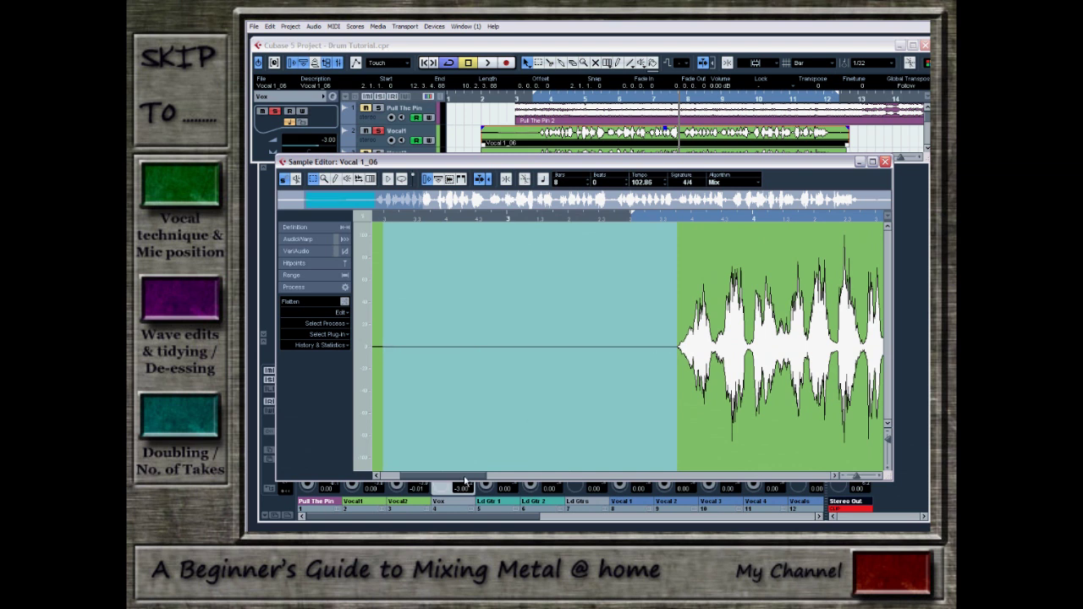
pyautogui.moveTo(464, 481); pyautogui.dragTo(504, 481)
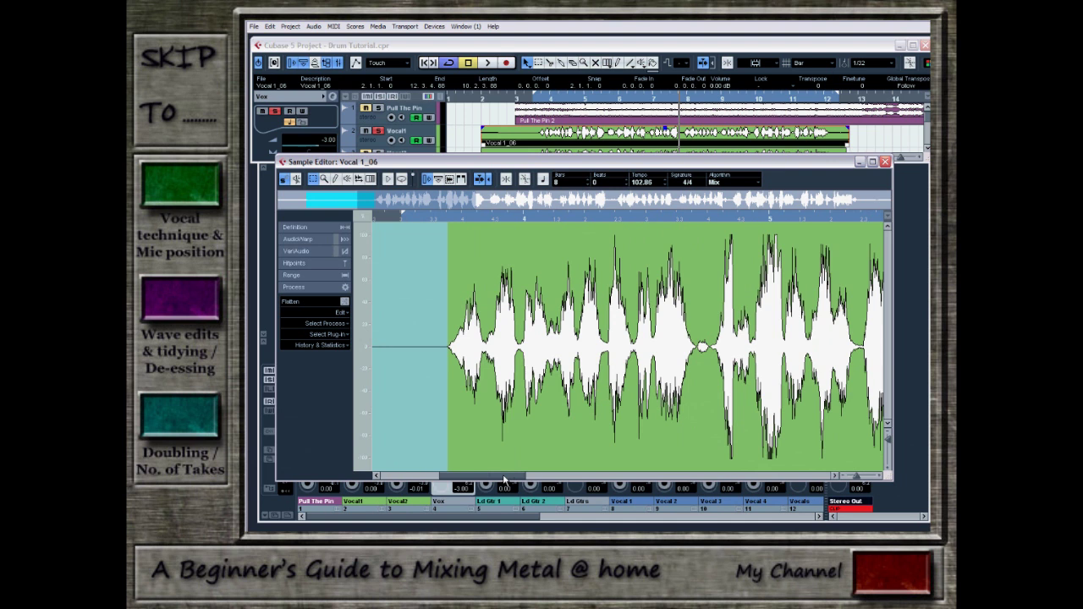
pyautogui.click(429, 220)
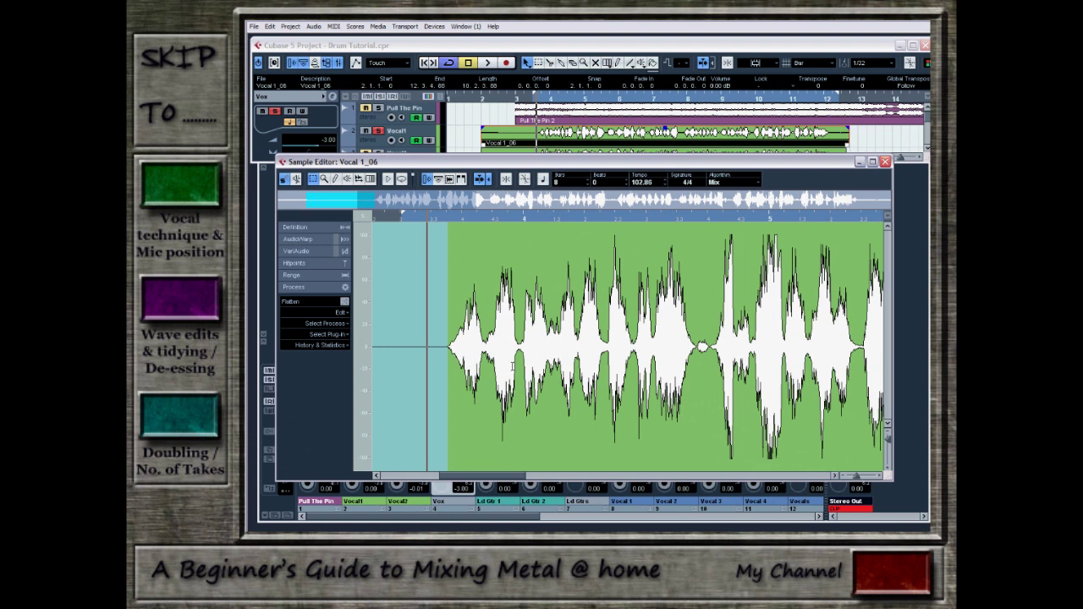
pyautogui.moveTo(498, 478); pyautogui.dragTo(536, 480)
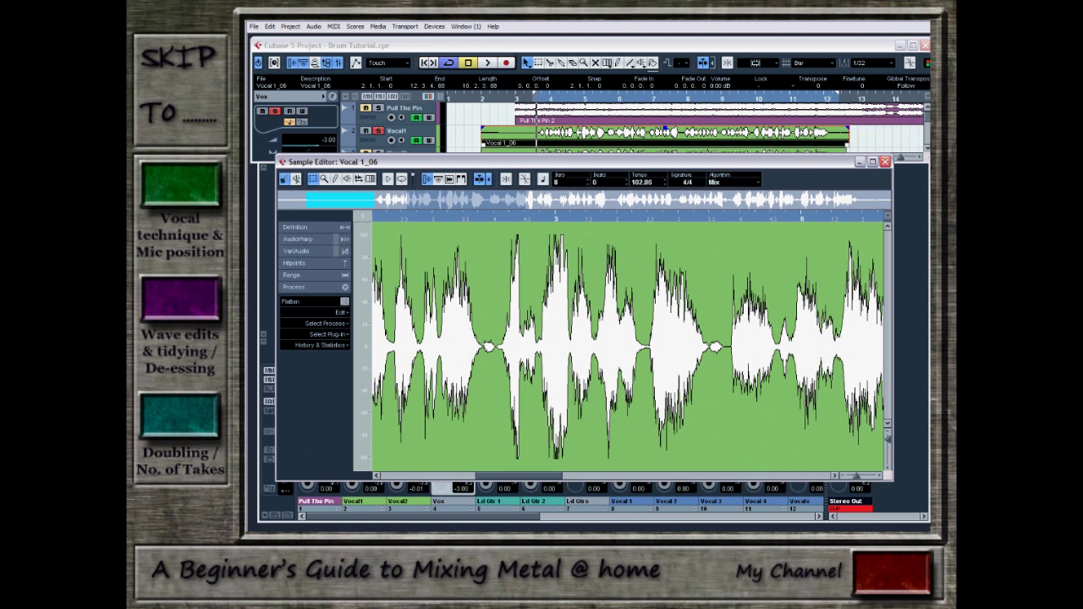
# Step: Select short gaps between the vocal phrases, then undo their silencing with Ctrl+Z
pyautogui.moveTo(485, 347); pyautogui.dragTo(496, 351)
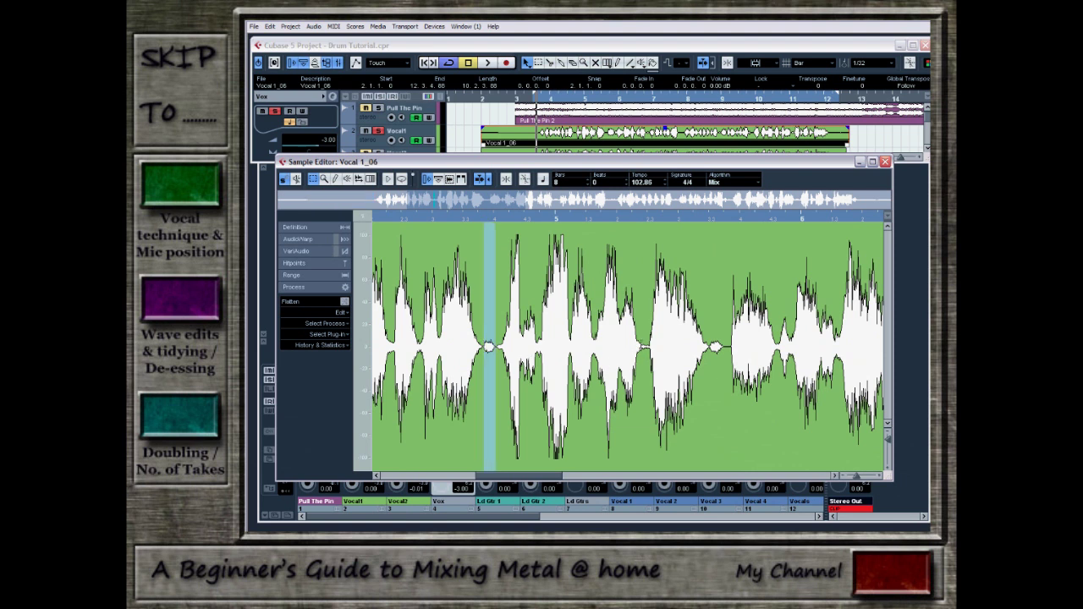
pyautogui.moveTo(638, 347); pyautogui.dragTo(731, 347)
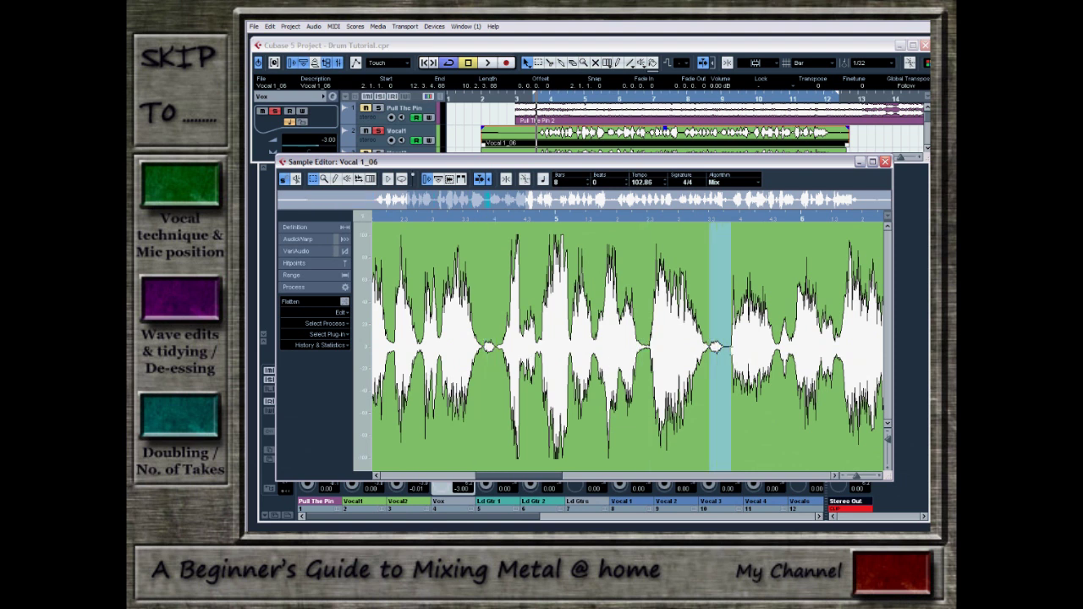
pyautogui.moveTo(555, 480); pyautogui.dragTo(562, 480)
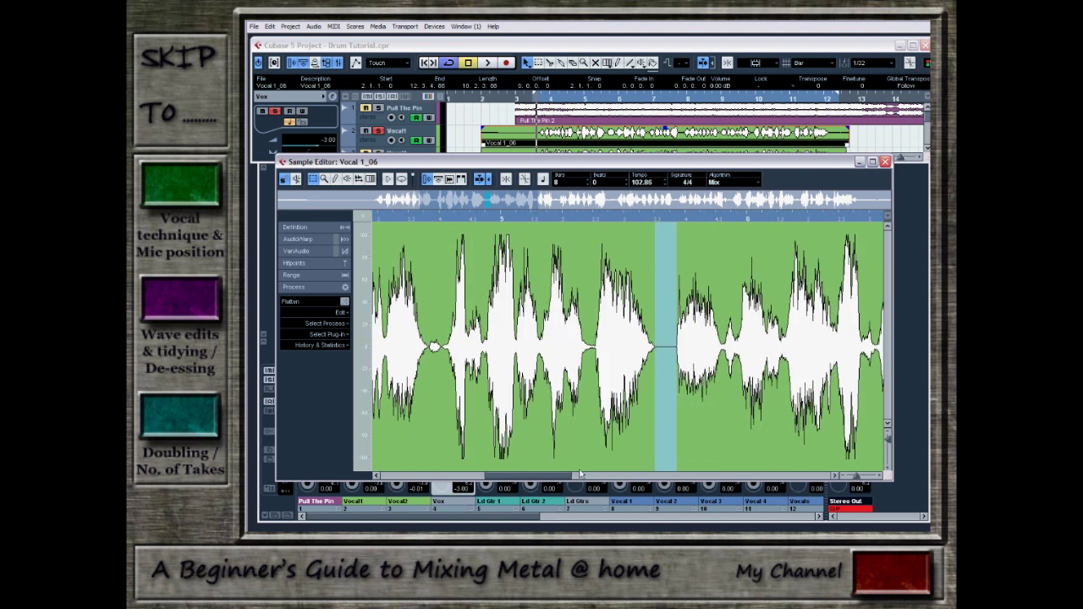
pyautogui.moveTo(428, 347); pyautogui.dragTo(441, 347)
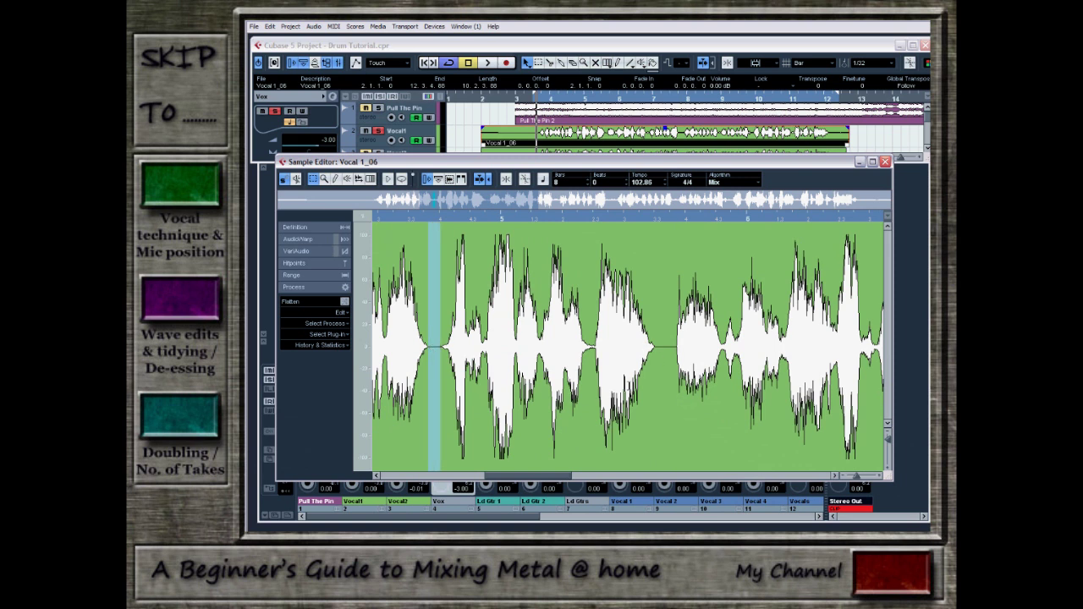
pyautogui.moveTo(569, 480)
pyautogui.mouseDown()
pyautogui.moveTo(539, 480)
pyautogui.moveTo(566, 479)
pyautogui.mouseUp()
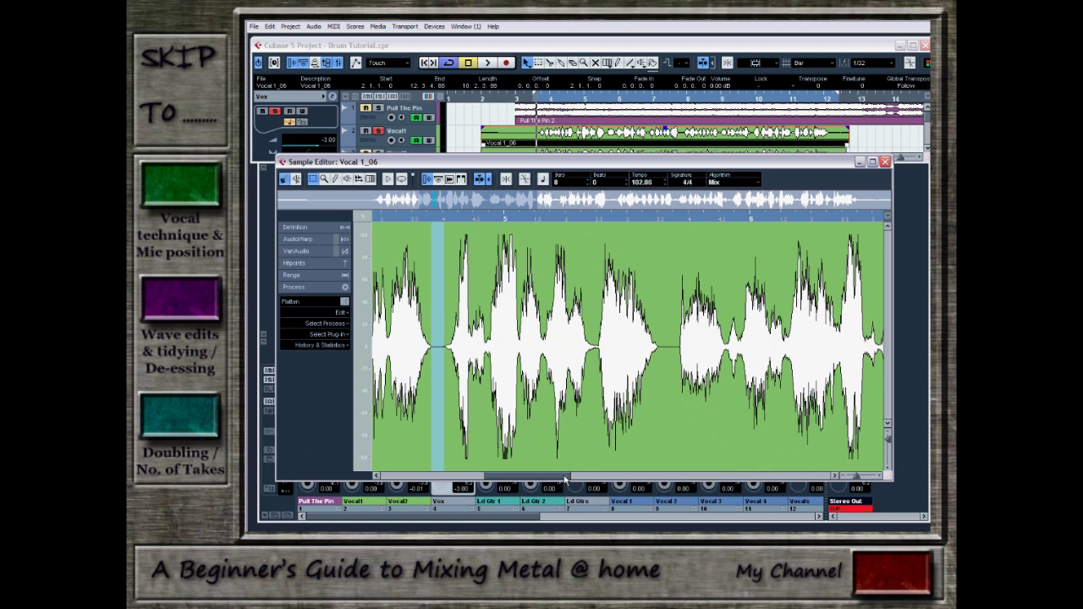
pyautogui.hotkey('ctrl', 'z')
pyautogui.hotkey('ctrl', 'z')
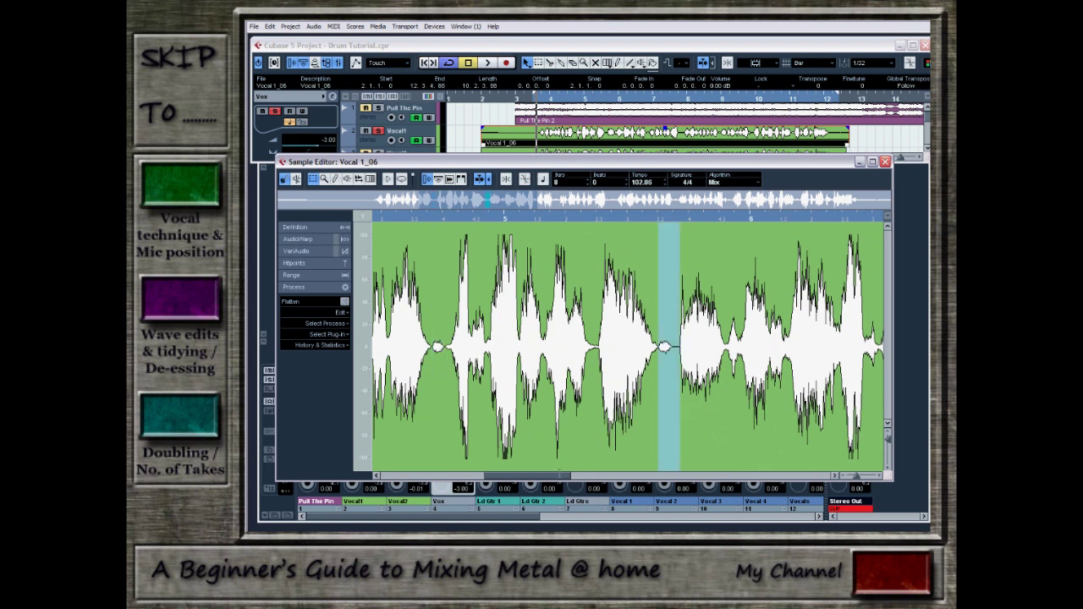
pyautogui.moveTo(555, 480); pyautogui.dragTo(549, 480)
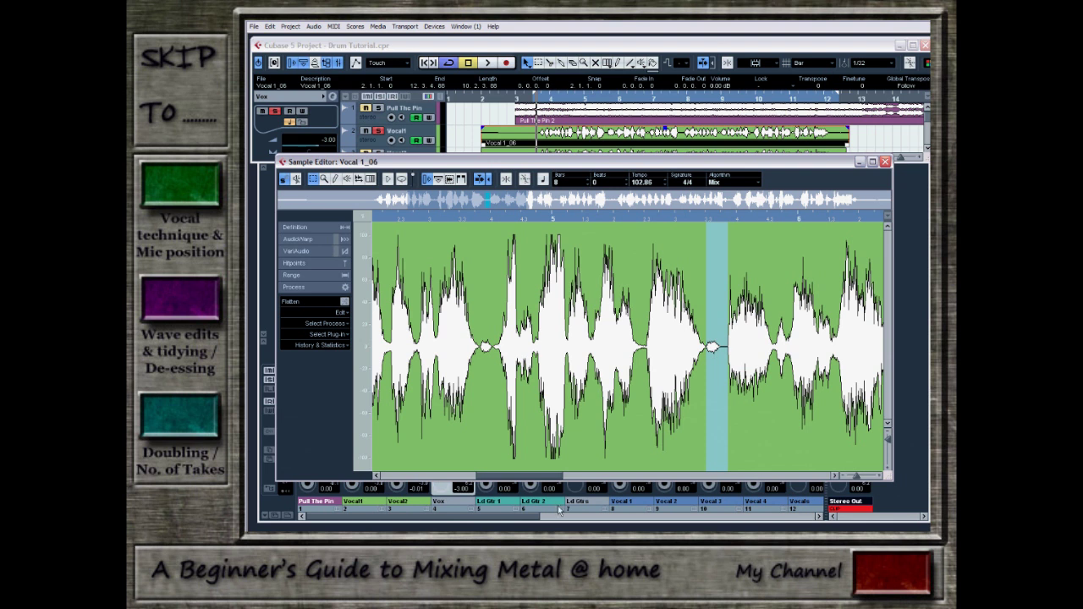
pyautogui.moveTo(549, 480); pyautogui.dragTo(559, 478)
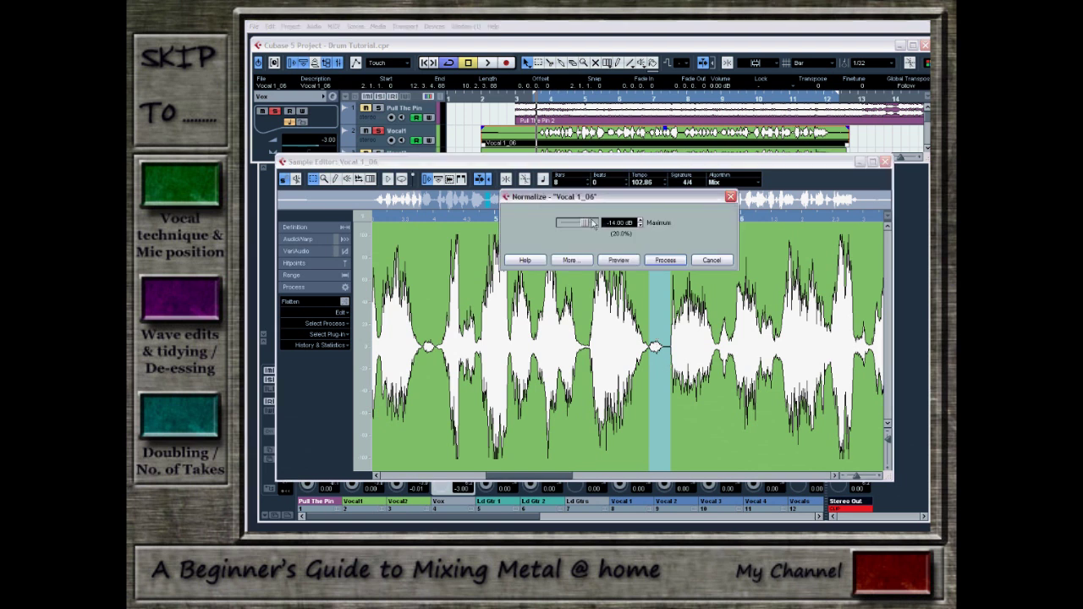
# Step: Normalize the selected breath gap to -28.00 dB, then down to -39.00 dB
pyautogui.moveTo(590, 224); pyautogui.dragTo(580, 226)
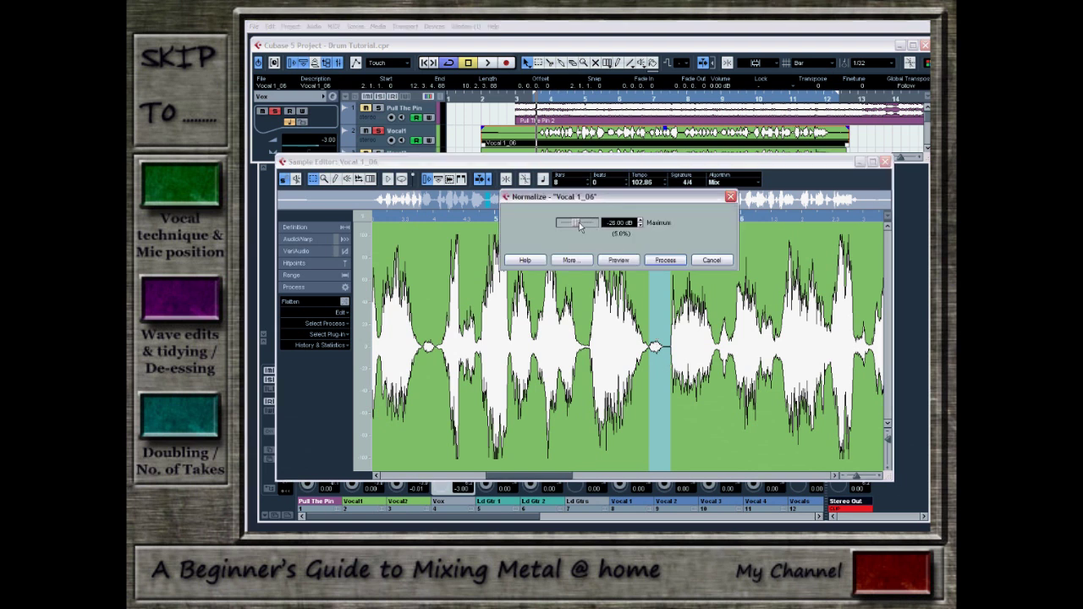
pyautogui.click(665, 260)
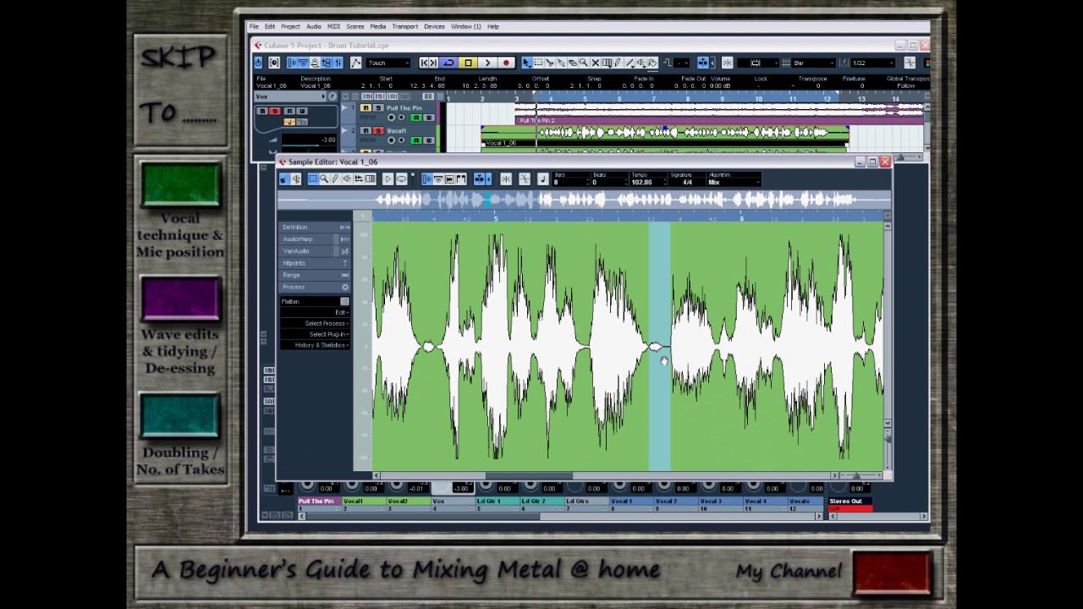
pyautogui.moveTo(566, 221); pyautogui.dragTo(562, 223)
pyautogui.click(665, 260)
# Step: Select the quiet gap between phrases and play back the edited vocal
pyautogui.click(639, 295)
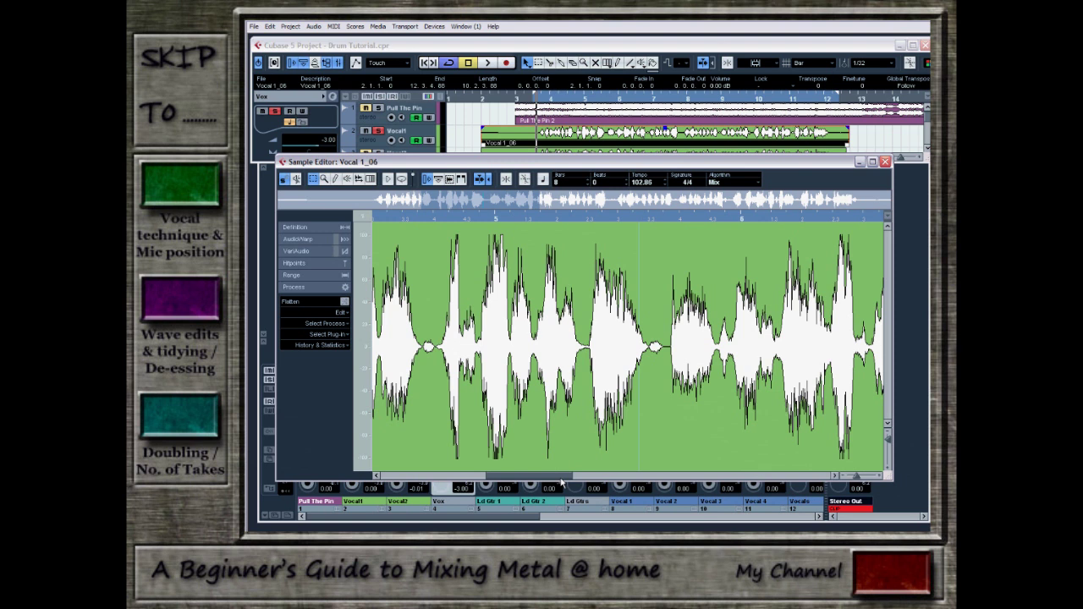
pyautogui.moveTo(646, 338); pyautogui.dragTo(661, 339)
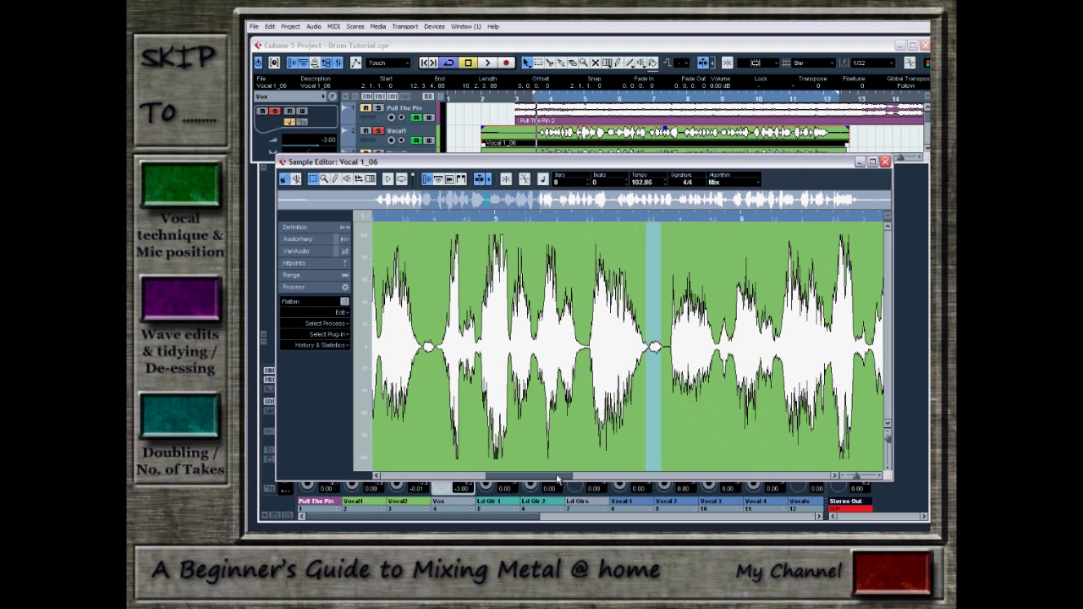
pyautogui.moveTo(557, 479); pyautogui.dragTo(510, 479)
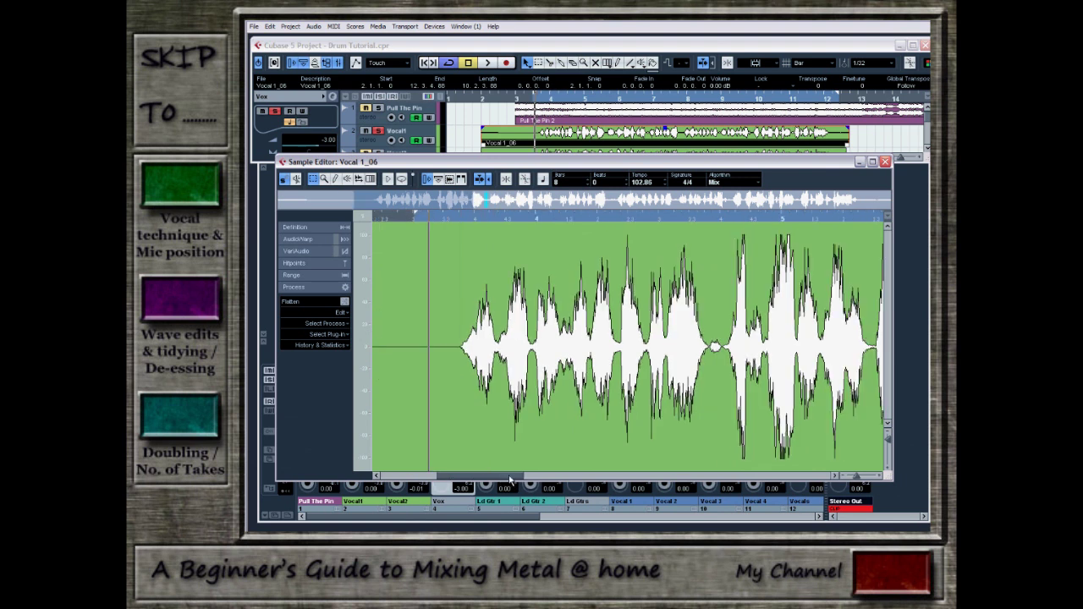
pyautogui.press('space')
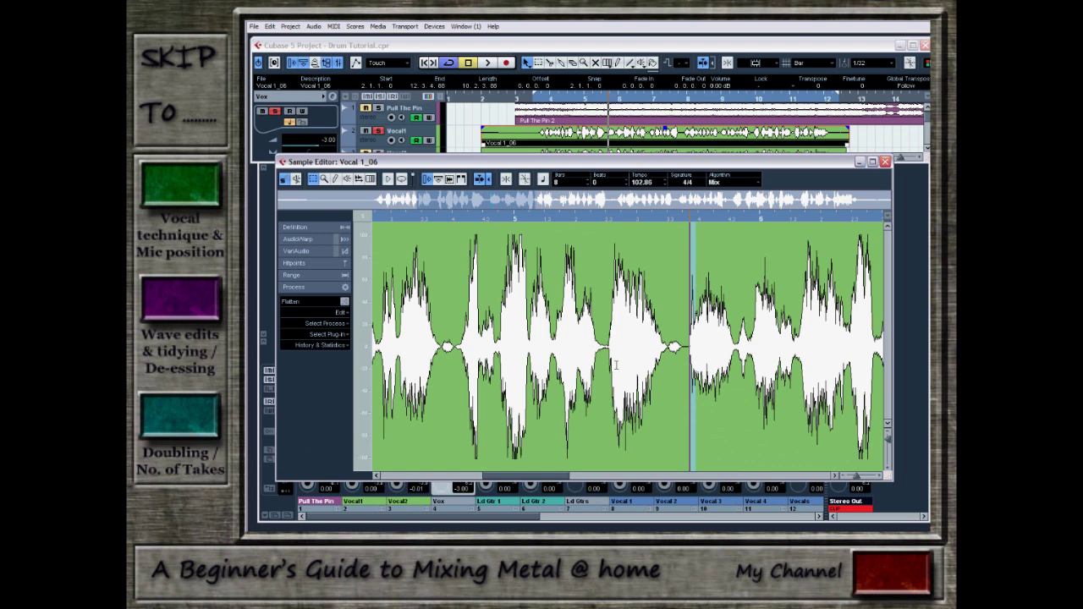
# Step: Apply an Envelope process with the middle of the volume curve pulled down
pyautogui.click(342, 325)
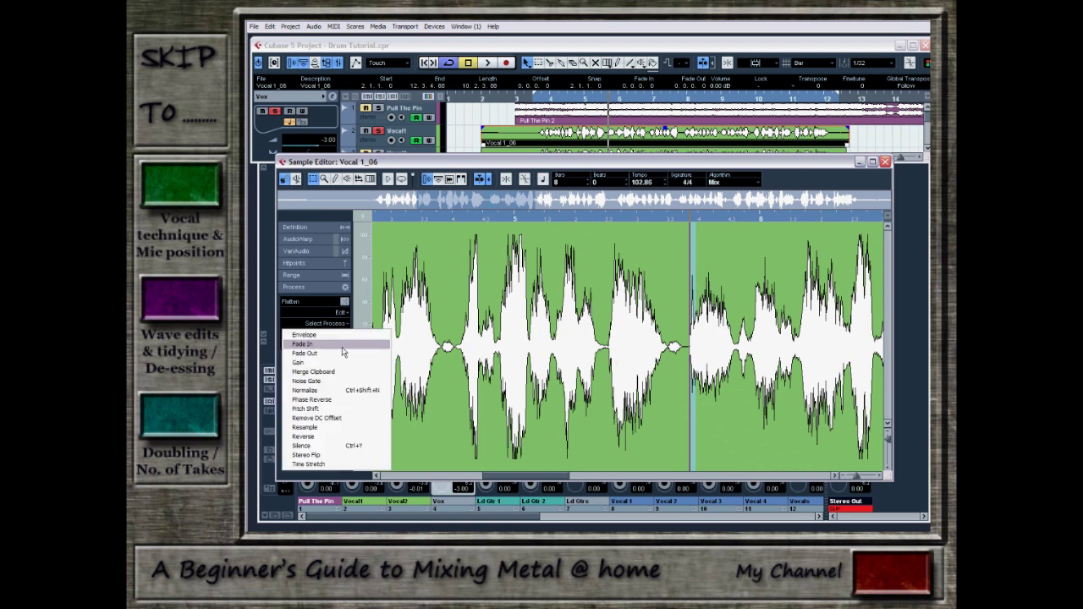
pyautogui.click(338, 335)
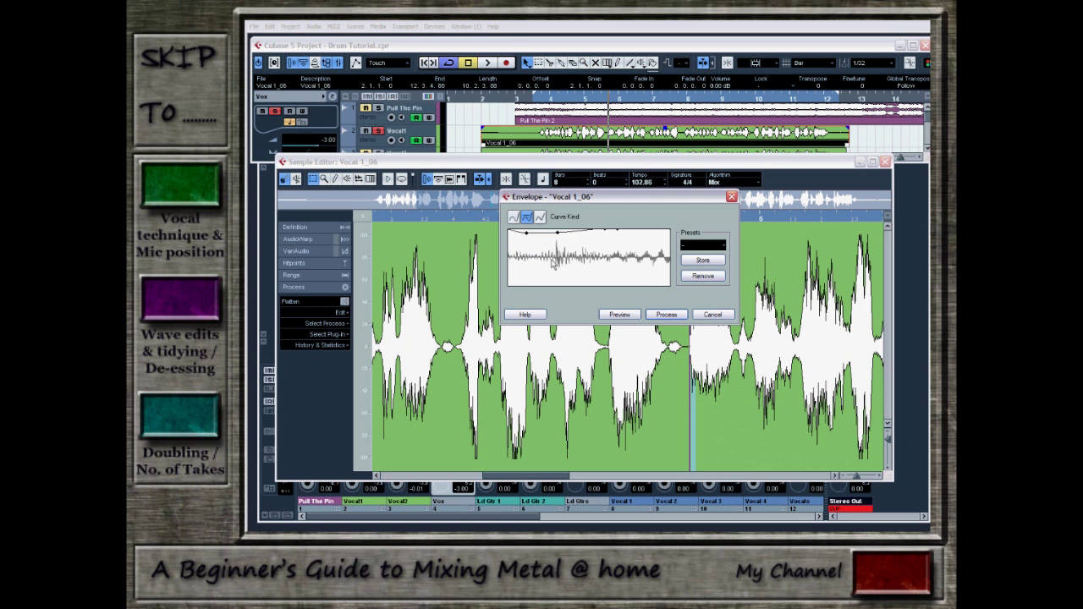
pyautogui.moveTo(557, 232); pyautogui.dragTo(559, 269)
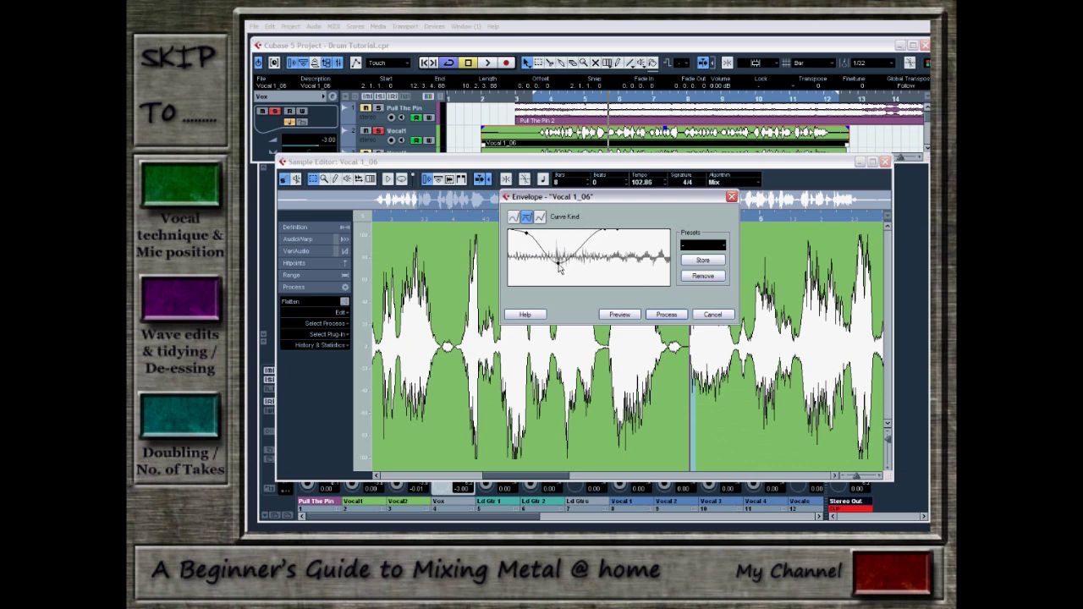
pyautogui.click(666, 314)
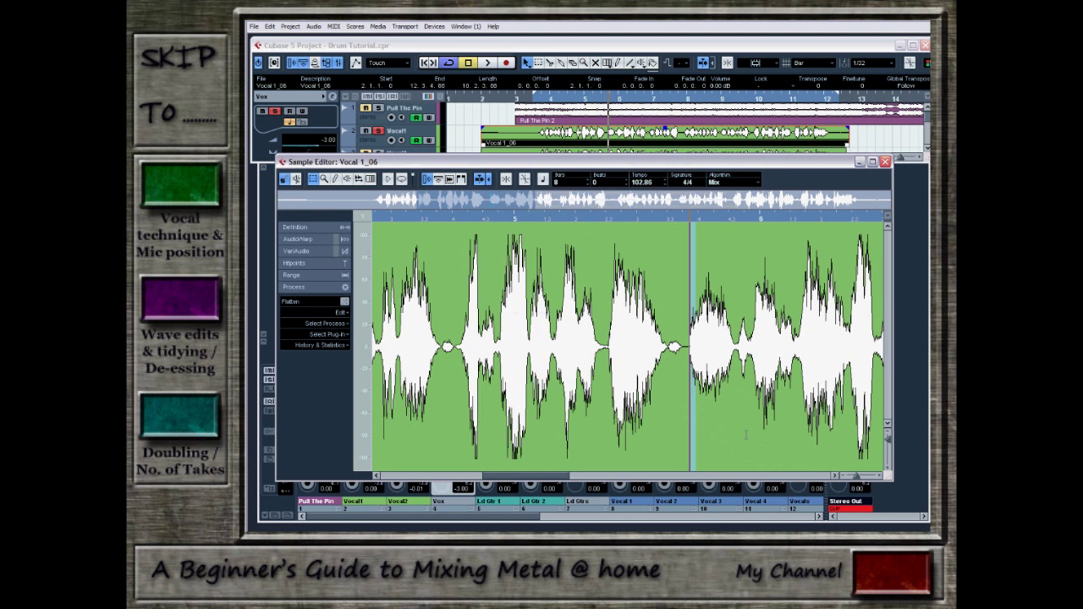
# Step: Play the edited passage back from several points before the processed section
pyautogui.click(629, 235)
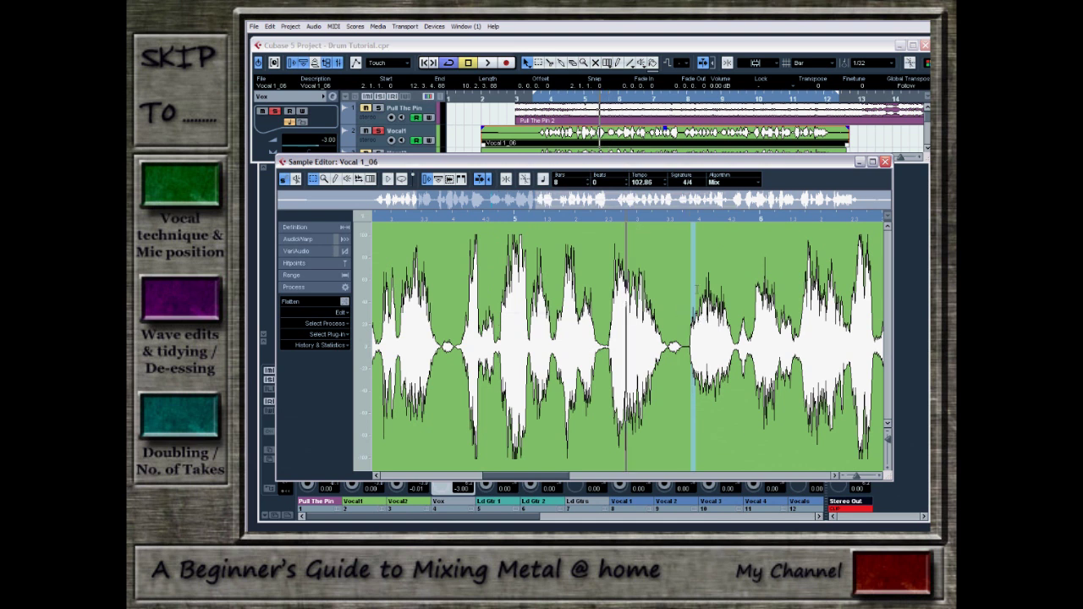
pyautogui.click(518, 218)
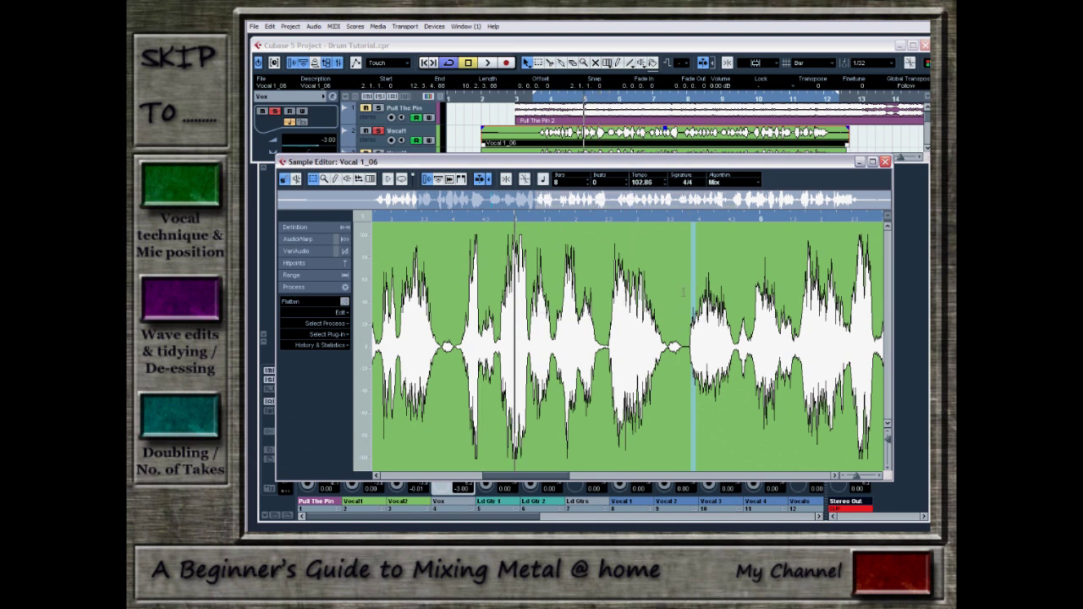
pyautogui.press('space')
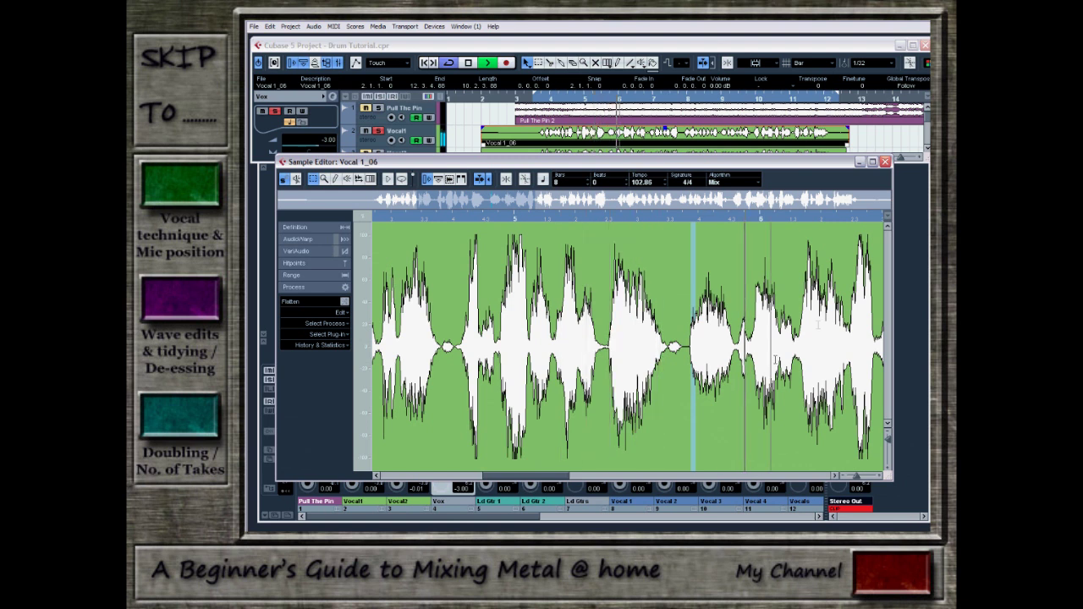
pyautogui.press('space')
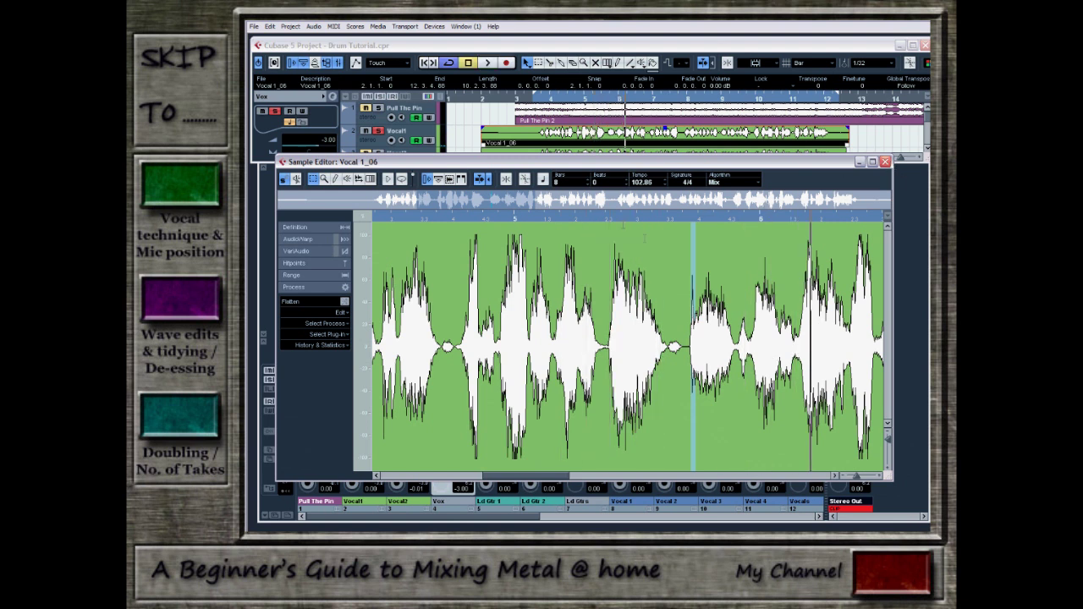
pyautogui.click(555, 218)
pyautogui.press('space')
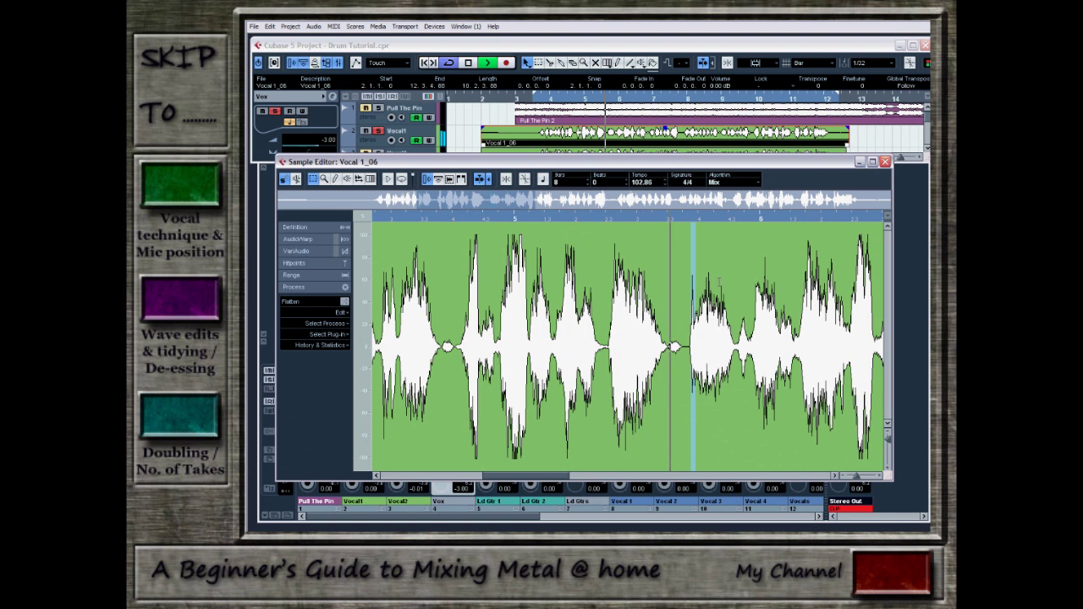
pyautogui.press('space')
pyautogui.click(570, 218)
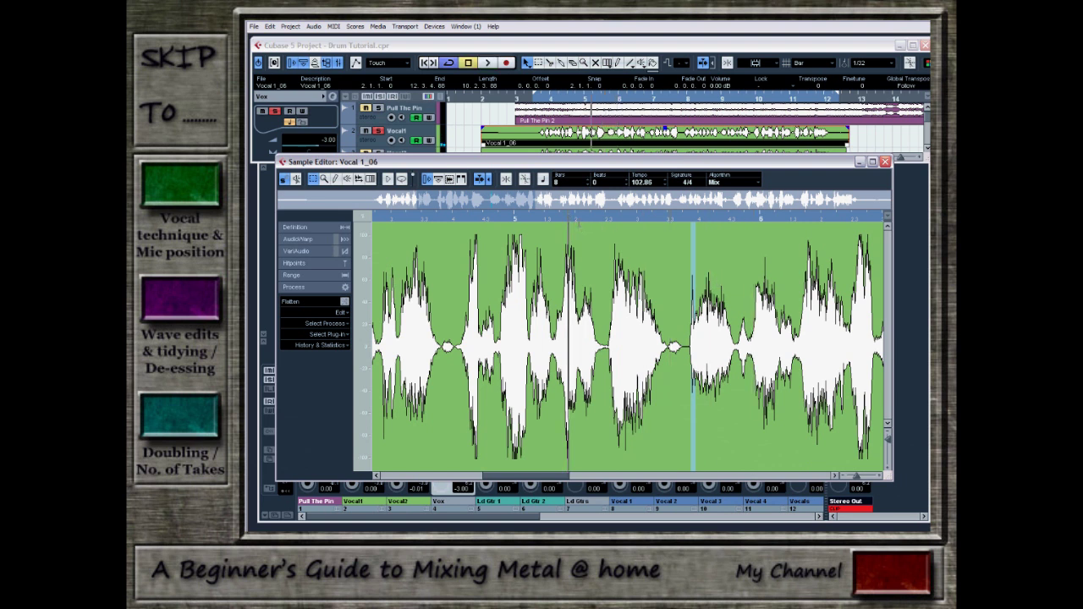
pyautogui.press('space')
pyautogui.press('space')
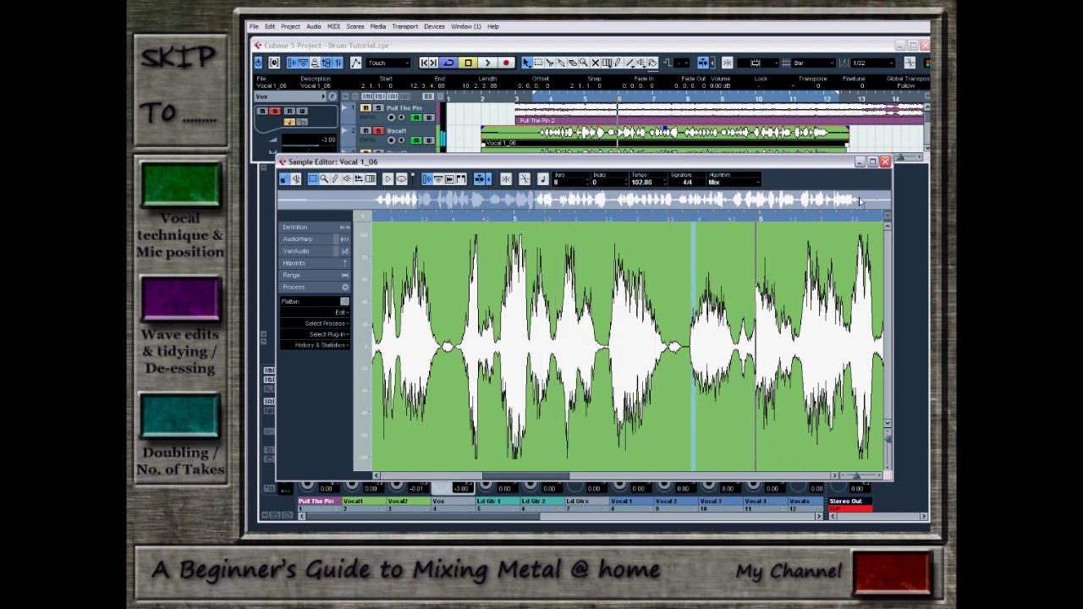
# Step: Close the Sample Editor, leaving Vocal 1_06 and Vocal 2_05 visible in the project
pyautogui.click(885, 162)
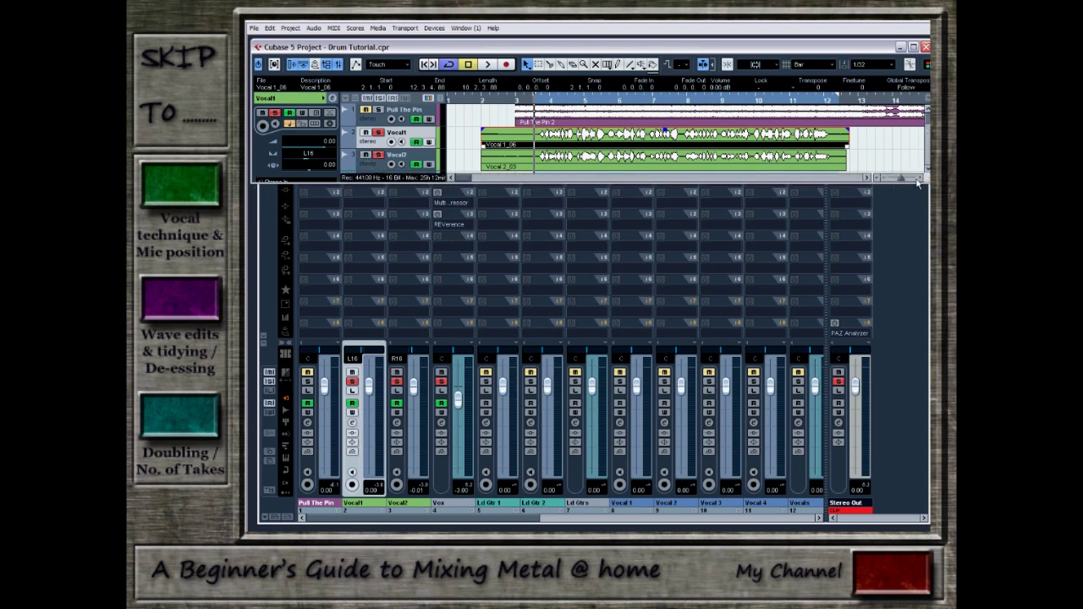
# Step: Enlarge the project window to reveal the Vox track below the takes and deselect all events
pyautogui.moveTo(917, 183)
pyautogui.mouseDown()
pyautogui.moveTo(918, 222)
pyautogui.moveTo(923, 204)
pyautogui.mouseUp()
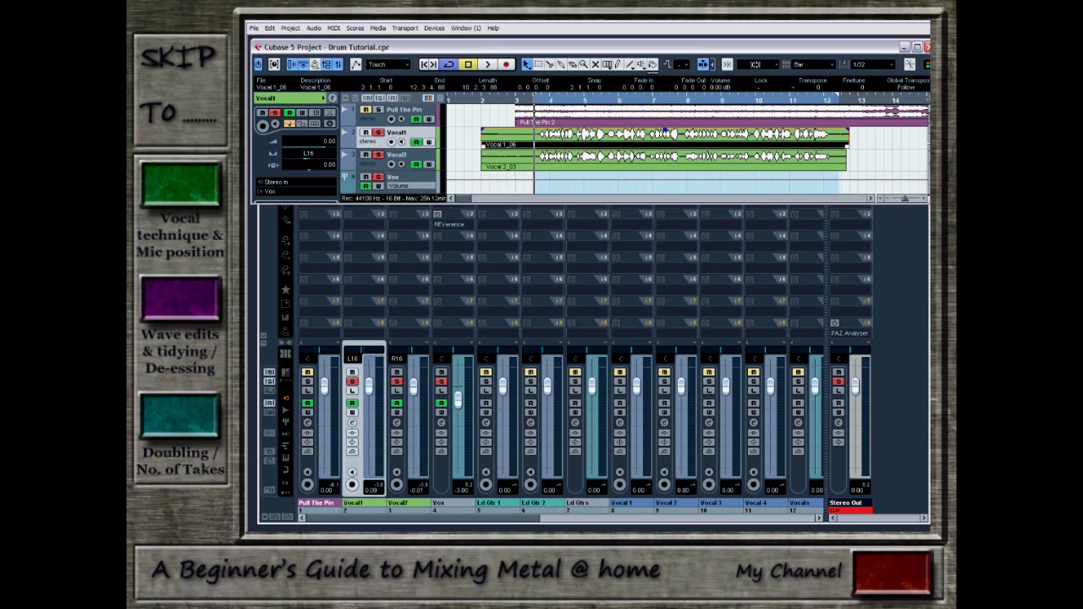
pyautogui.click(899, 229)
pyautogui.click(872, 149)
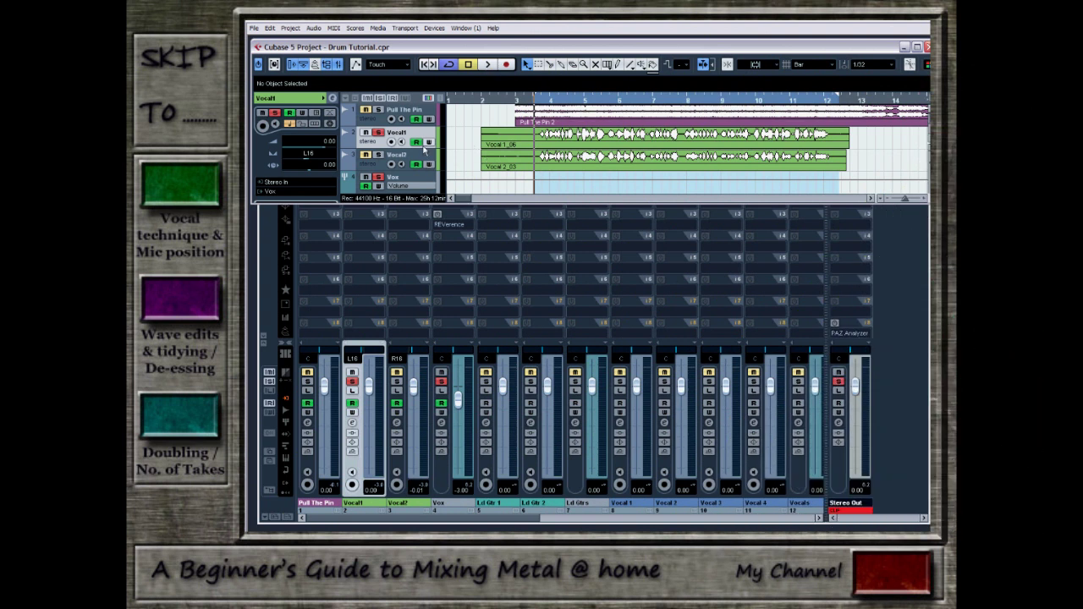
pyautogui.click(488, 65)
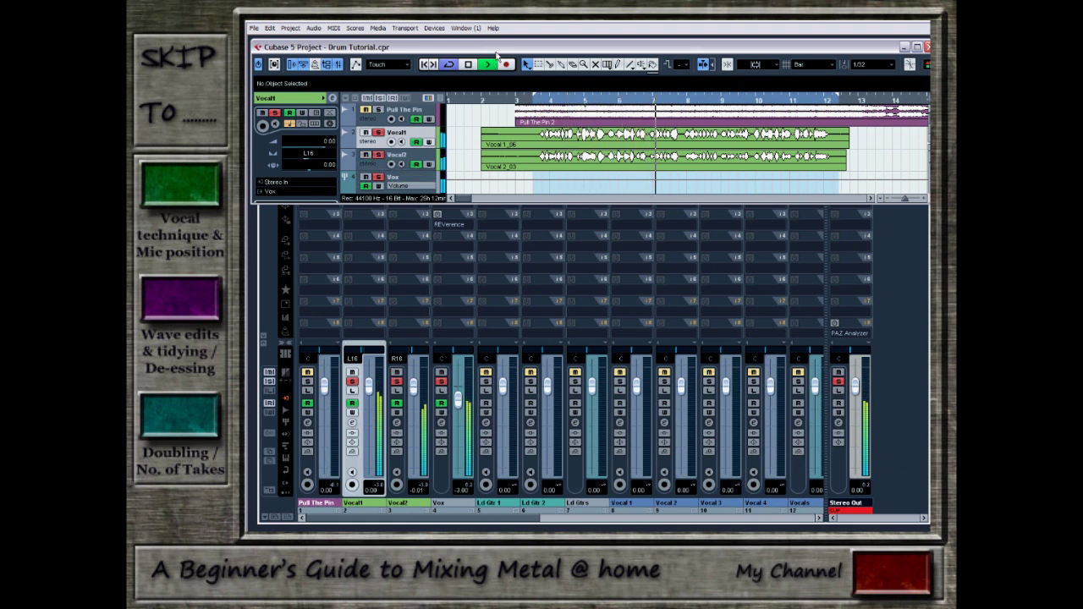
pyautogui.click(468, 66)
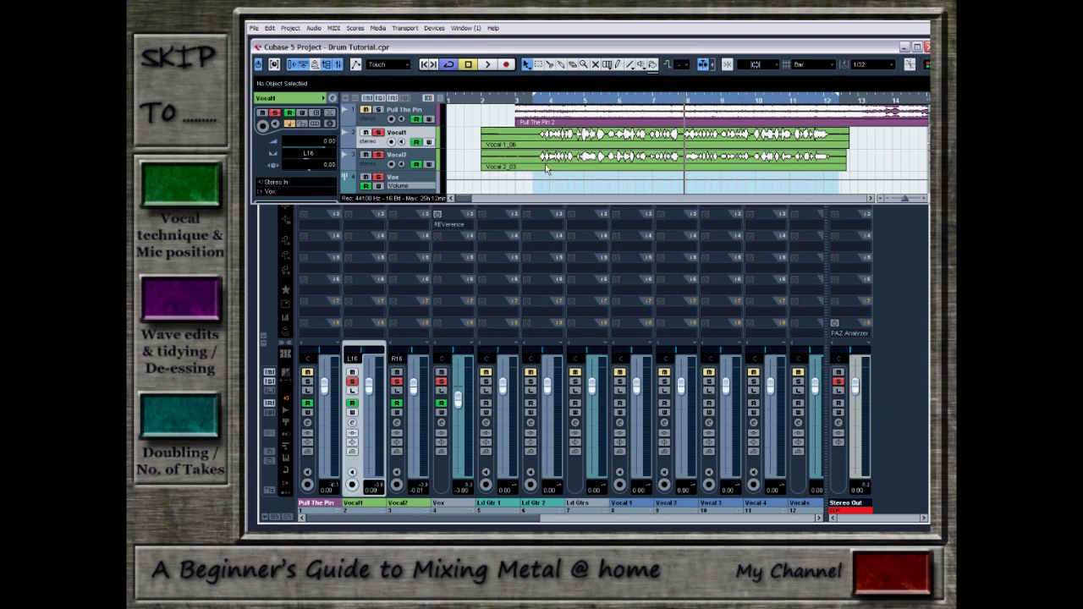
# Step: Raise the Mixer above the project window and shift it slightly up and left
pyautogui.click(593, 231)
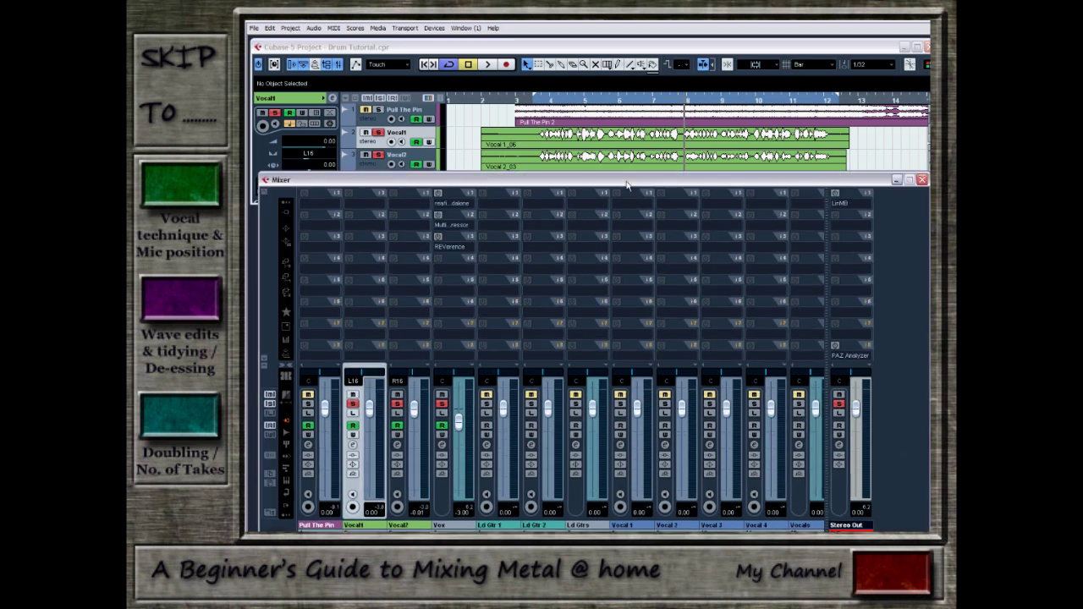
pyautogui.moveTo(627, 185); pyautogui.dragTo(617, 183)
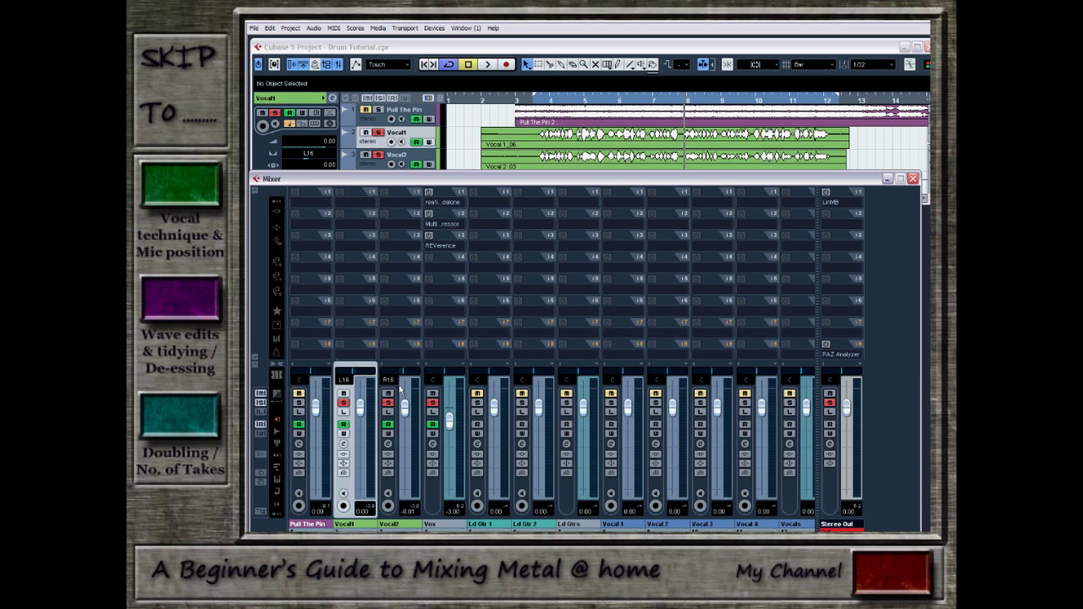
pyautogui.click(403, 206)
pyautogui.moveTo(448, 290)
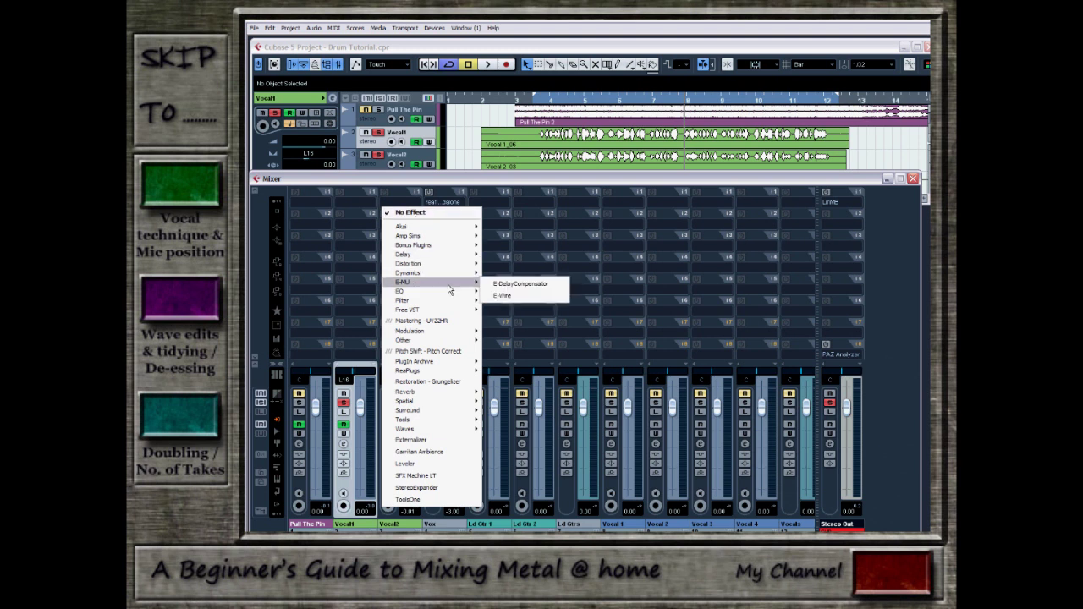
pyautogui.moveTo(456, 403)
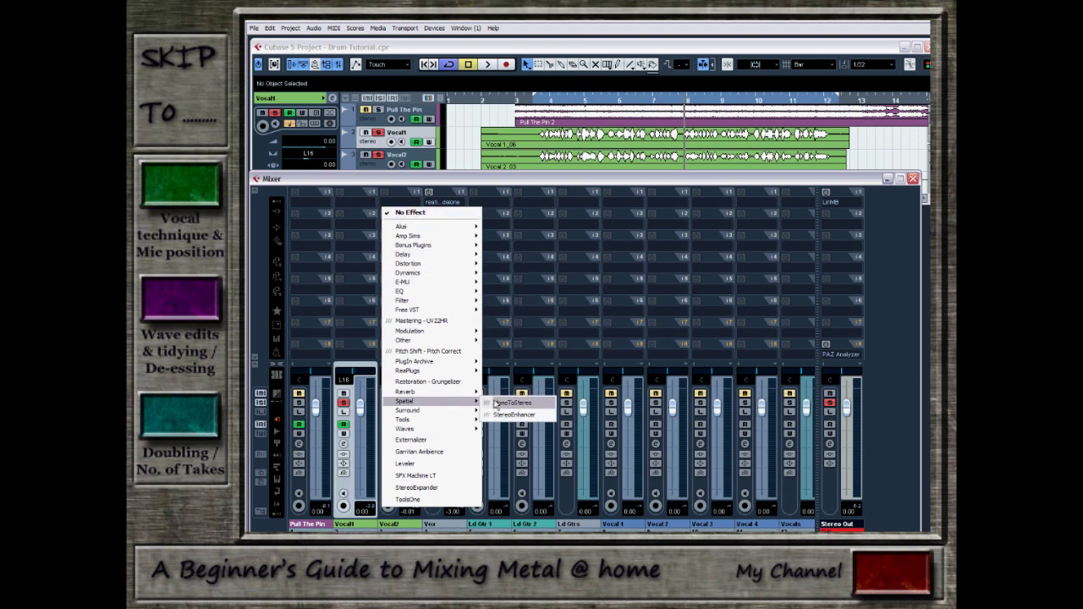
pyautogui.click(512, 415)
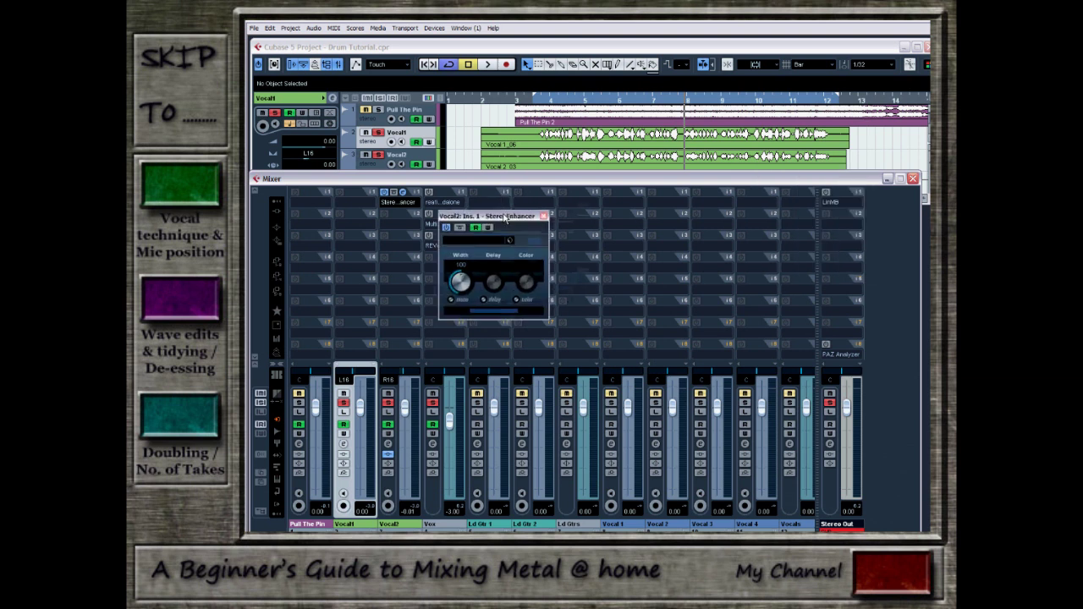
pyautogui.moveTo(465, 273); pyautogui.dragTo(465, 274)
pyautogui.click(544, 217)
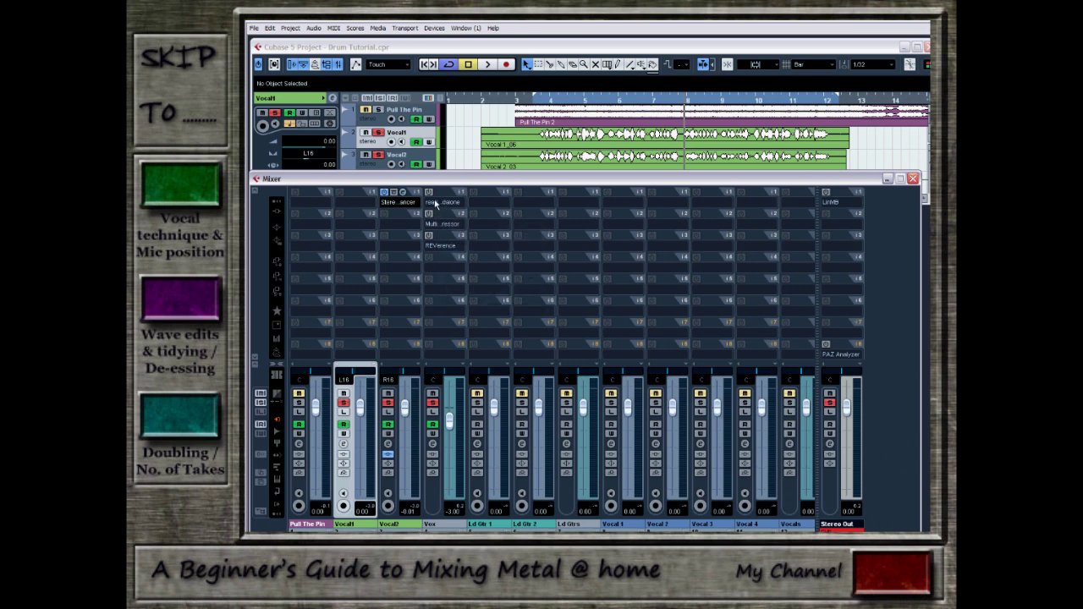
pyautogui.click(405, 207)
pyautogui.click(405, 207)
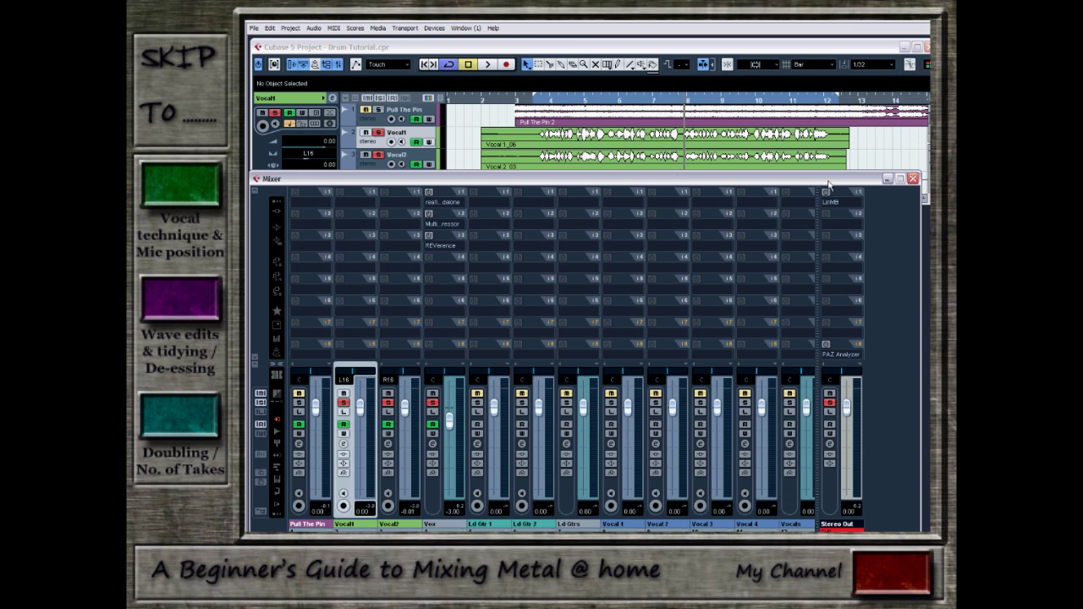
pyautogui.click(869, 162)
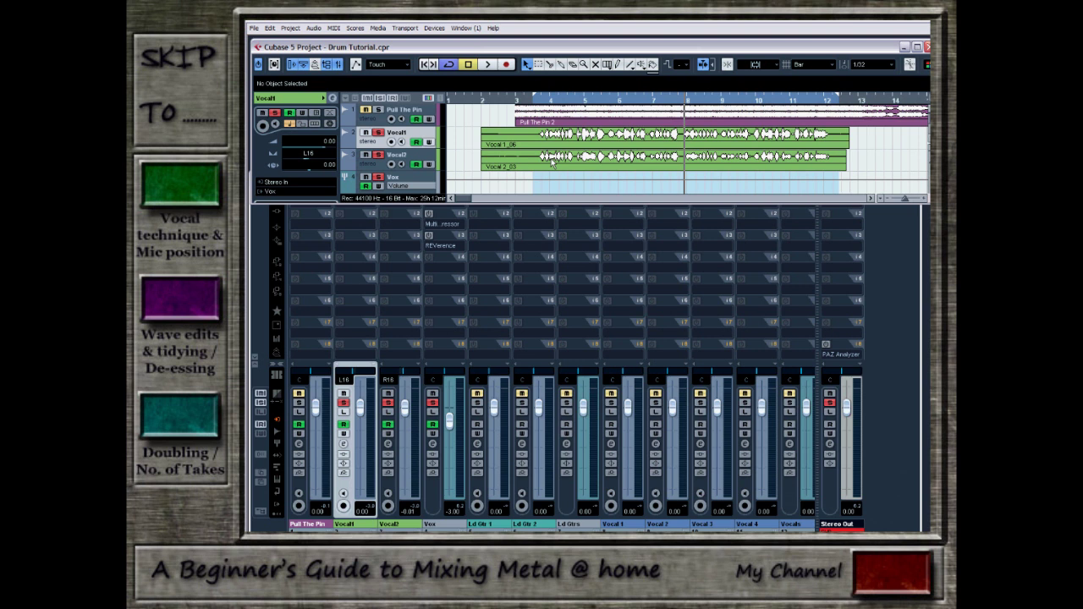
pyautogui.click(489, 220)
pyautogui.click(497, 192)
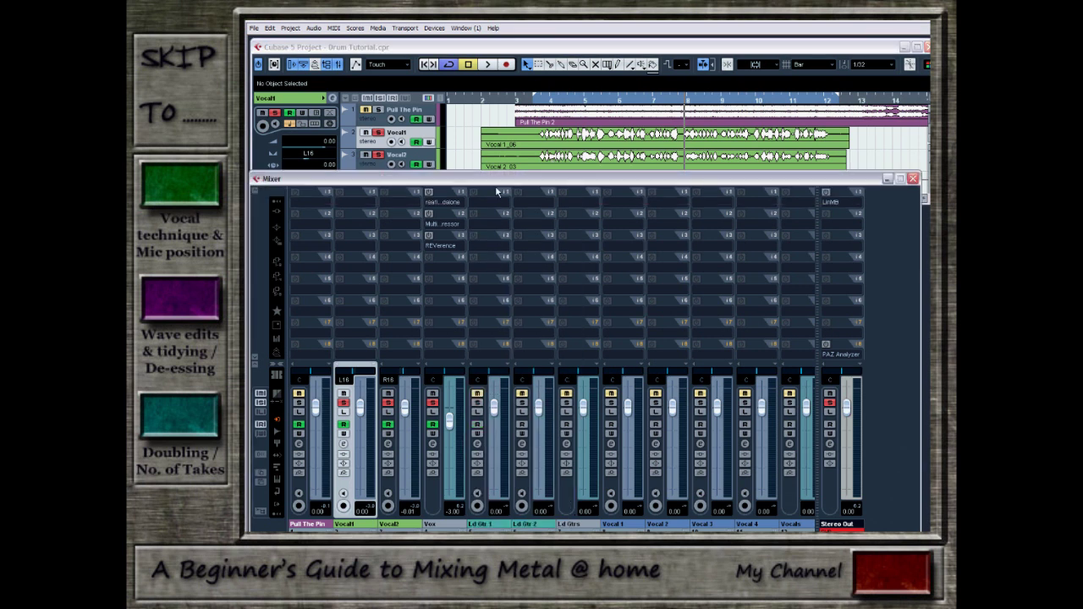